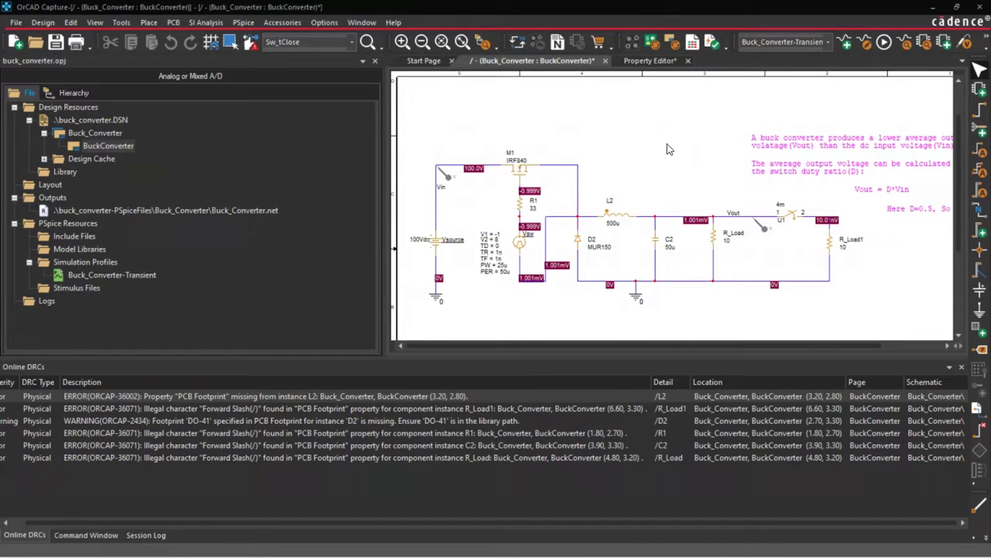
# Step: Paste the copied DISC footprint name into inductor L2's PCB Footprint property, apply it to the design and close its properties
pyautogui.click(667, 143)
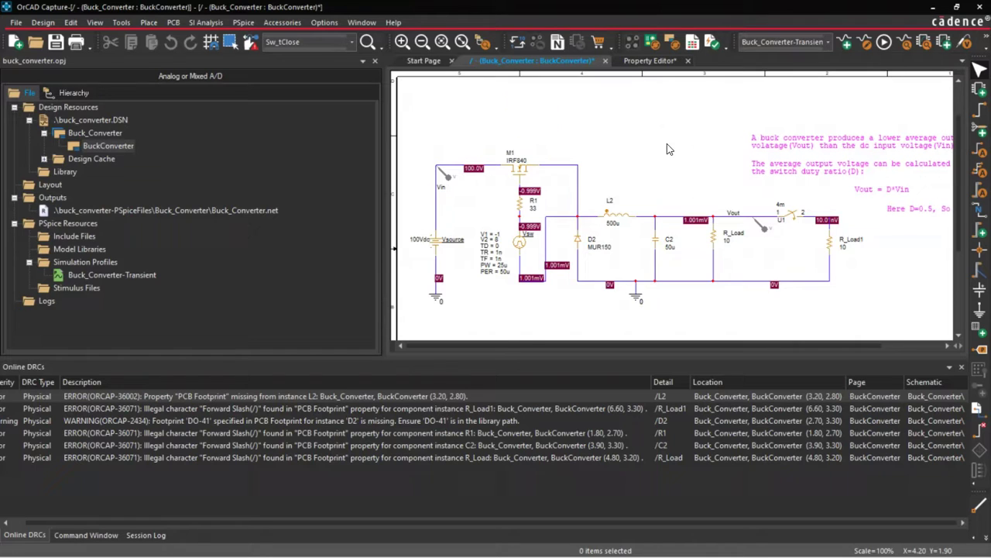
pyautogui.click(354, 397)
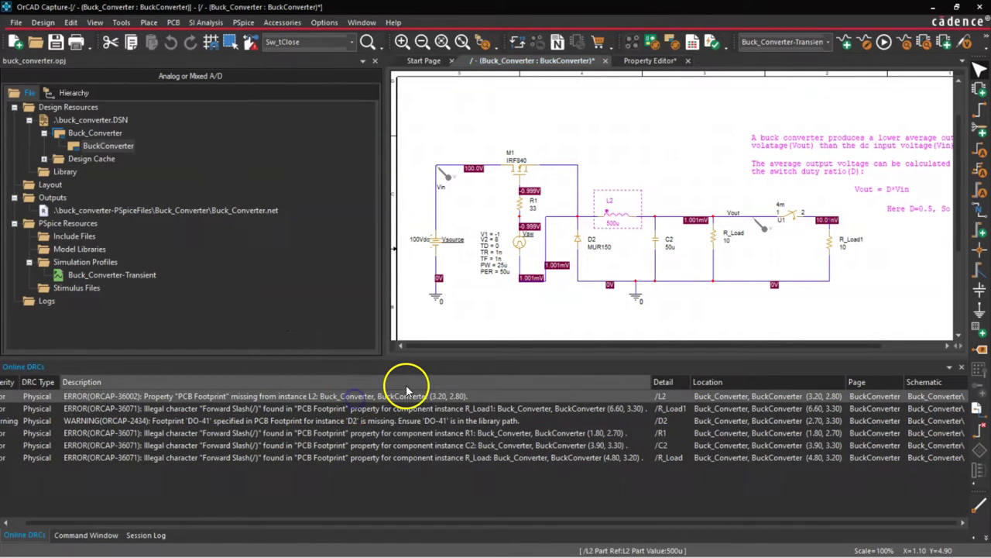
pyautogui.doubleClick(622, 220)
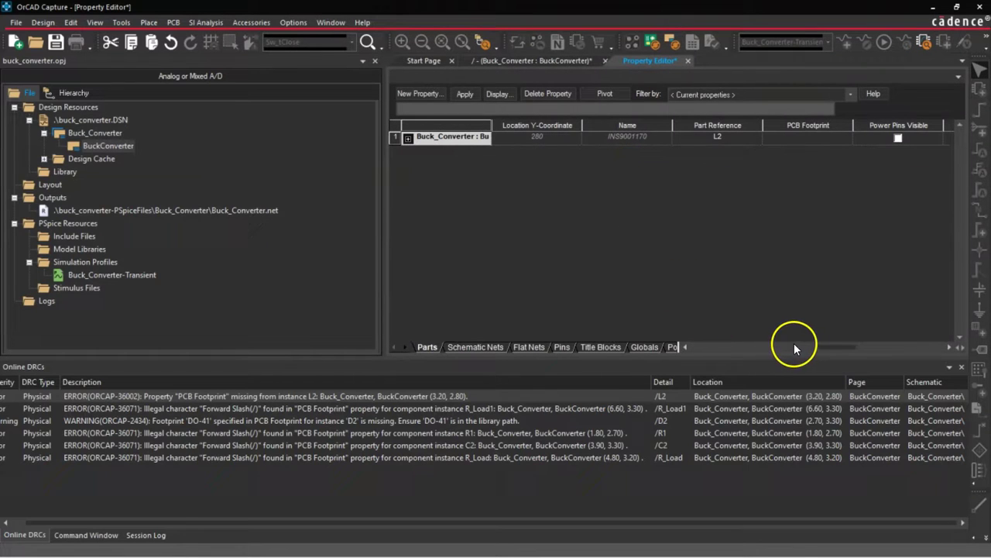
pyautogui.click(425, 348)
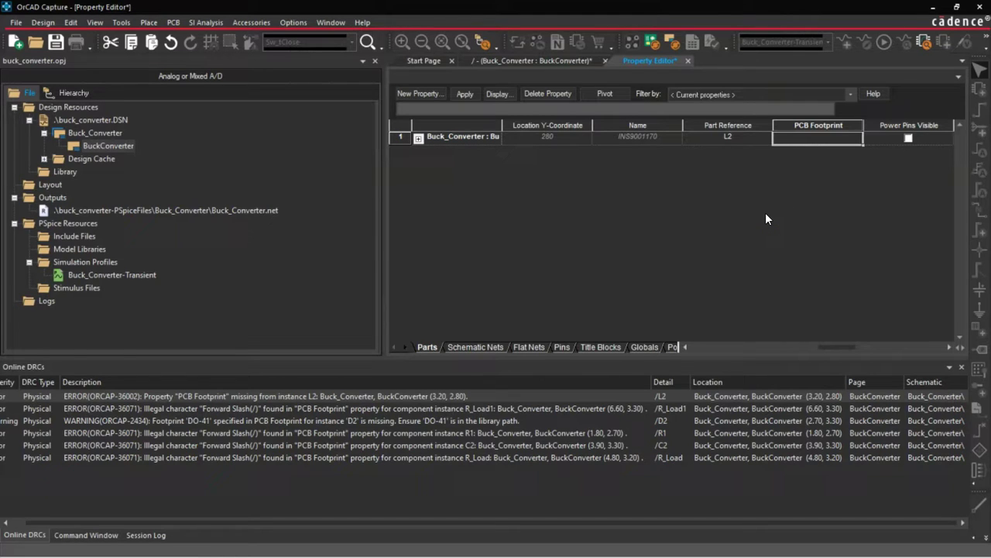
pyautogui.hotkey('ctrl', 'v')
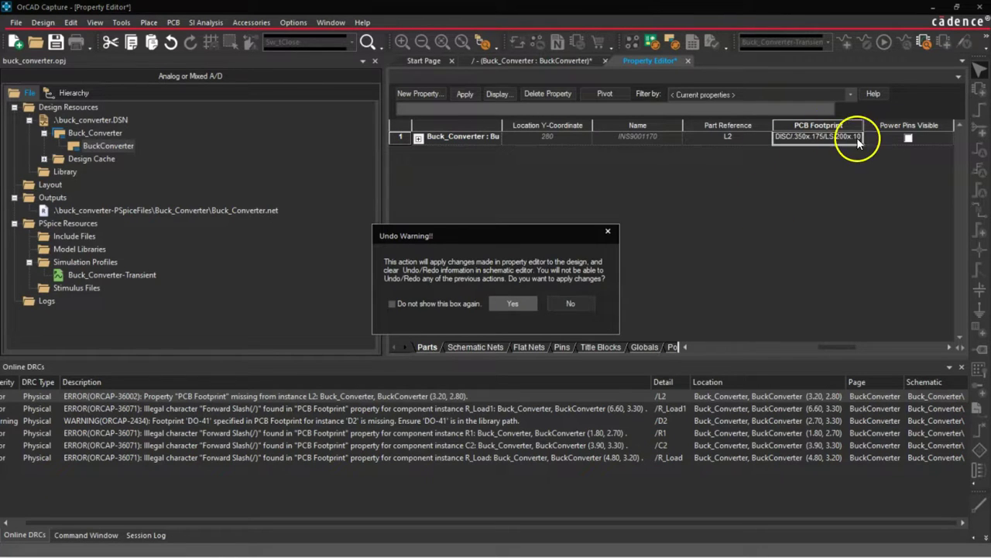
pyautogui.click(512, 303)
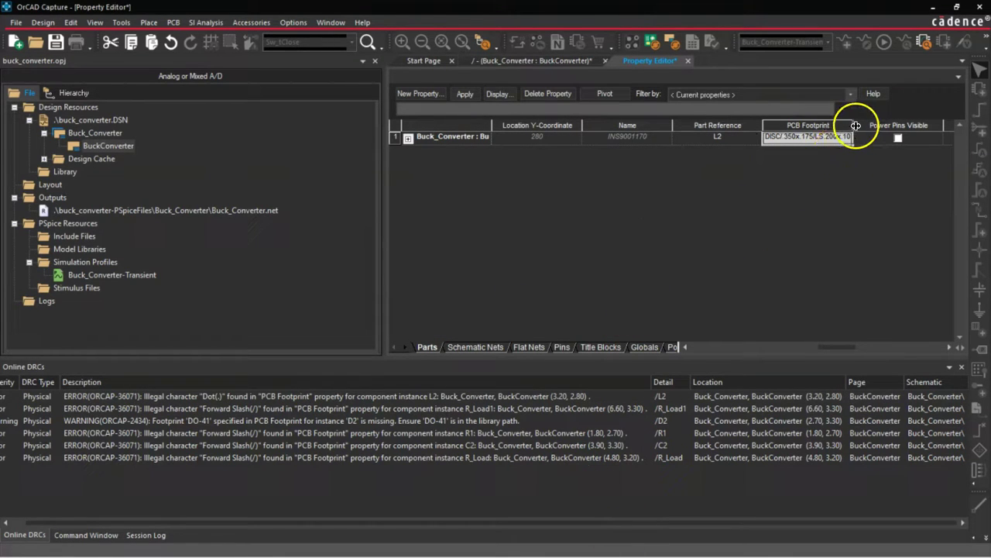
pyautogui.rightClick(667, 62)
pyautogui.click(682, 69)
pyautogui.click(687, 61)
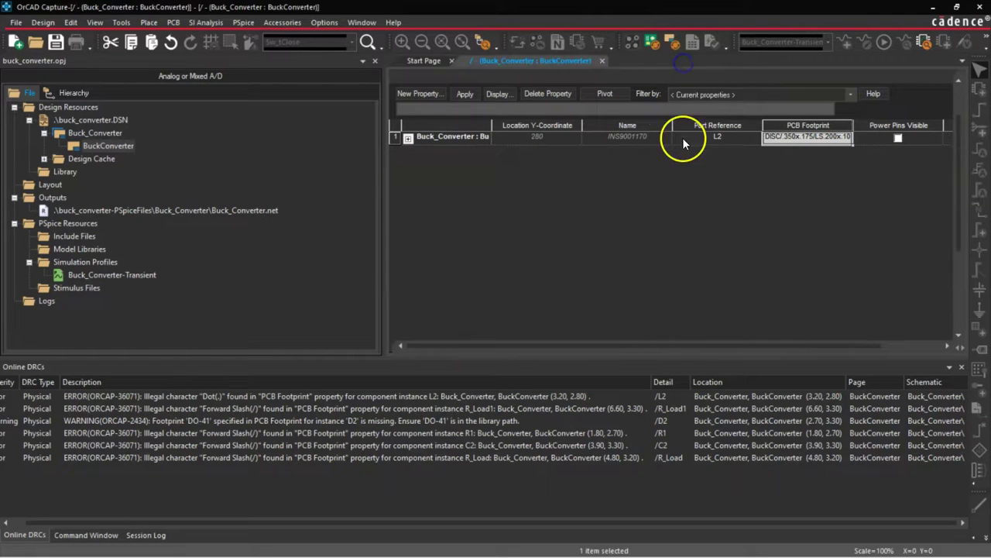
# Step: Locate R_Load1 and L2 in the schematic from their illegal-character PCB Footprint entries in the online DRC list
pyautogui.click(631, 144)
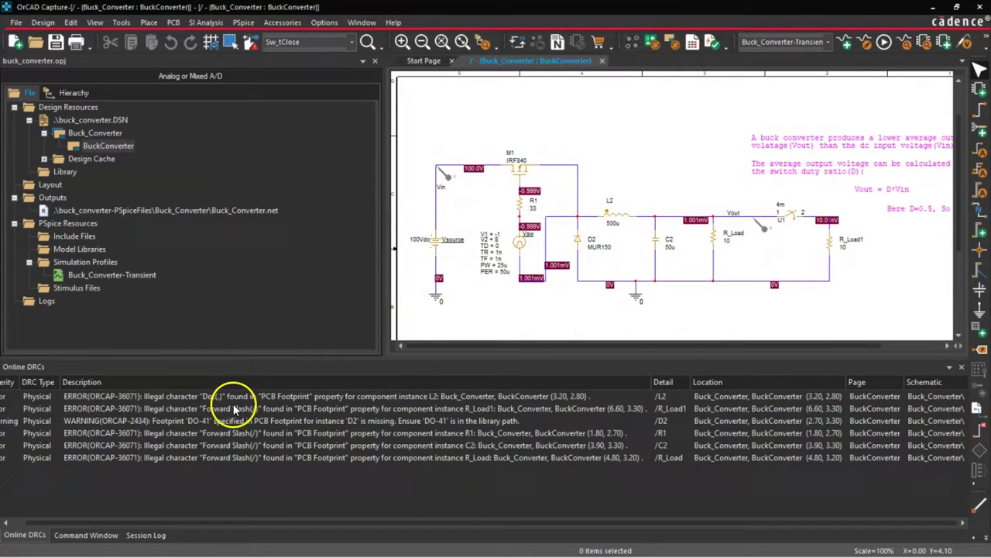
pyautogui.doubleClick(327, 409)
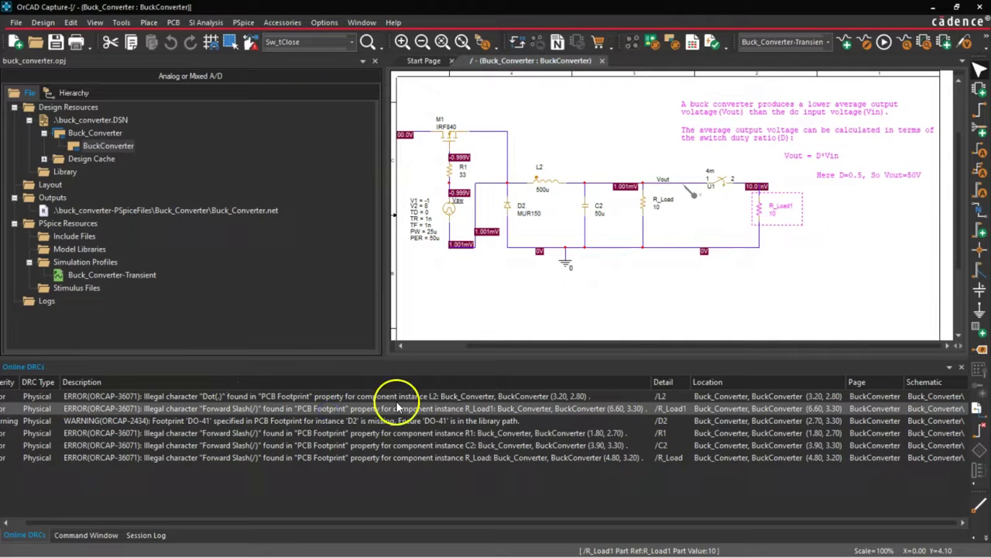
pyautogui.doubleClick(442, 396)
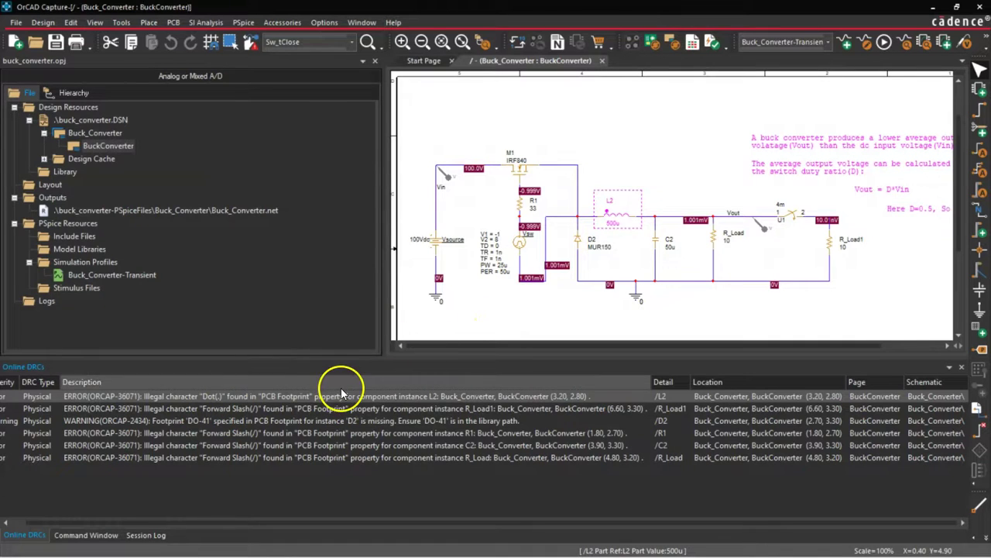
pyautogui.click(519, 112)
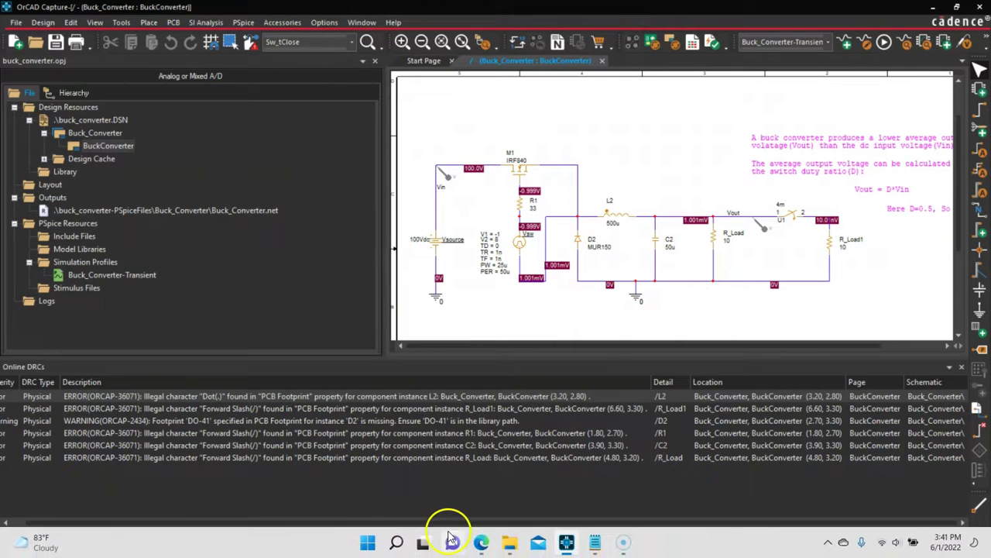
# Step: Switch to the Edge browser, view the e-mailed image of the PSpiceTemplate and footprint warnings, and return to OrCAD Capture
pyautogui.click(480, 540)
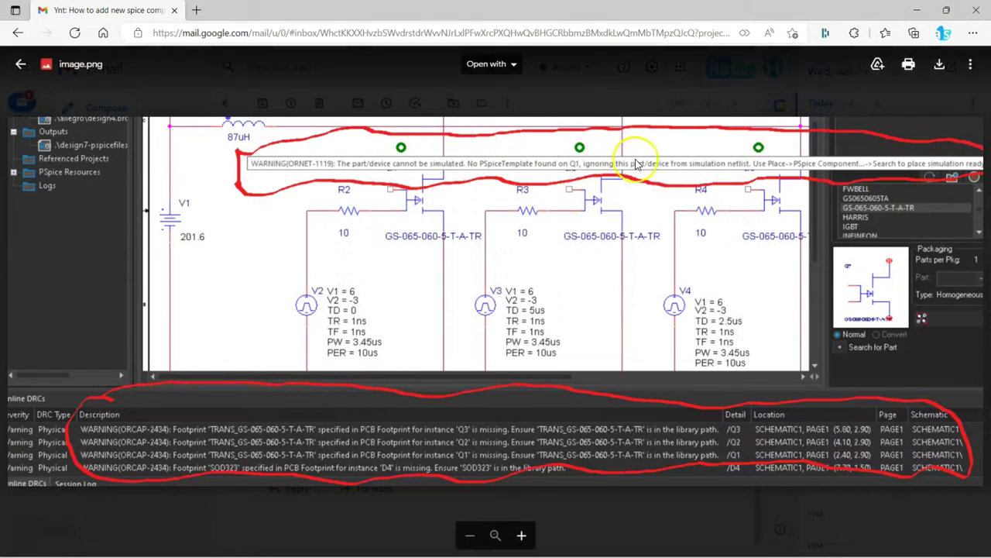
pyautogui.click(946, 10)
pyautogui.click(626, 36)
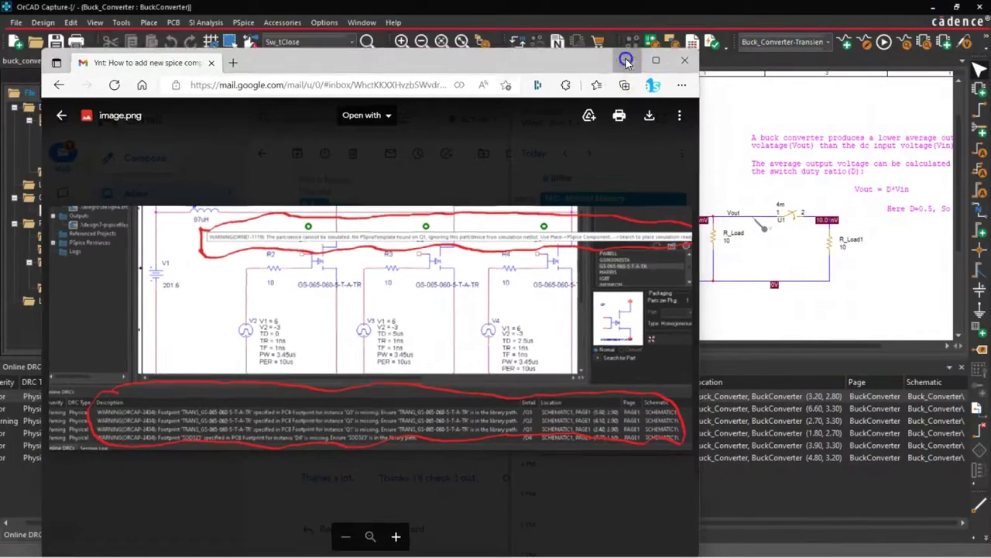
# Step: Open the properties of MOSFET M1 and display its full PSpiceTemplate entry
pyautogui.click(519, 168)
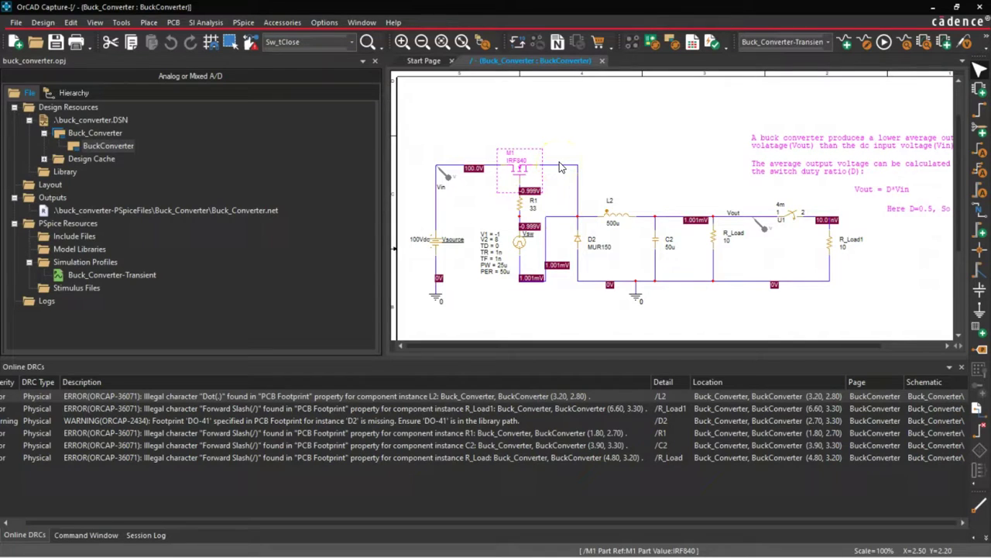
pyautogui.rightClick(527, 167)
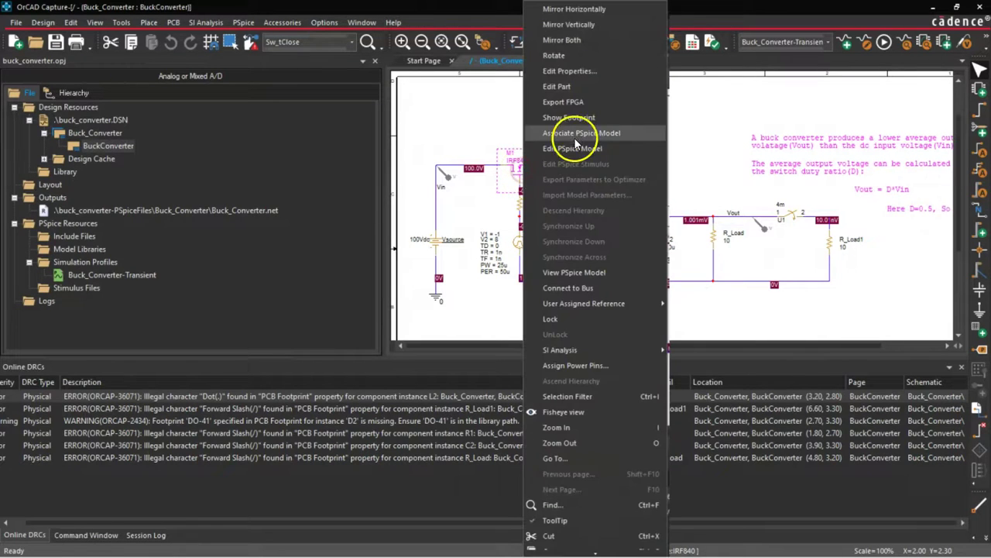
pyautogui.click(513, 170)
pyautogui.doubleClick(513, 171)
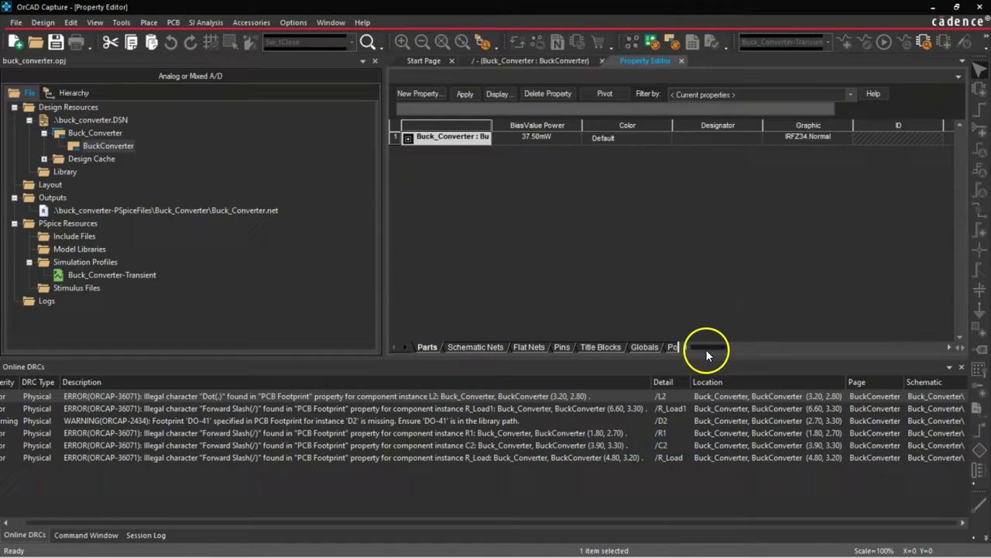
pyautogui.moveTo(706, 352); pyautogui.dragTo(849, 353)
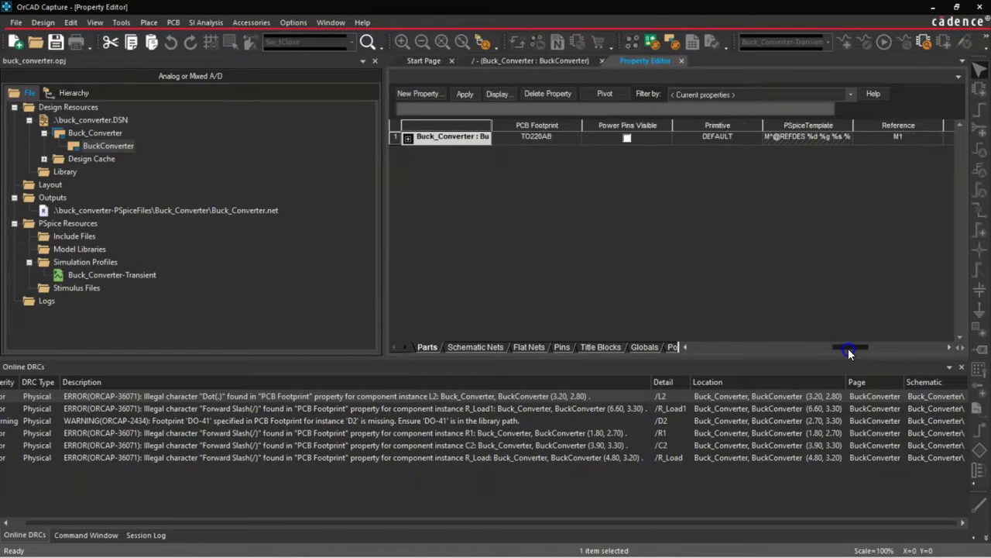
pyautogui.click(822, 136)
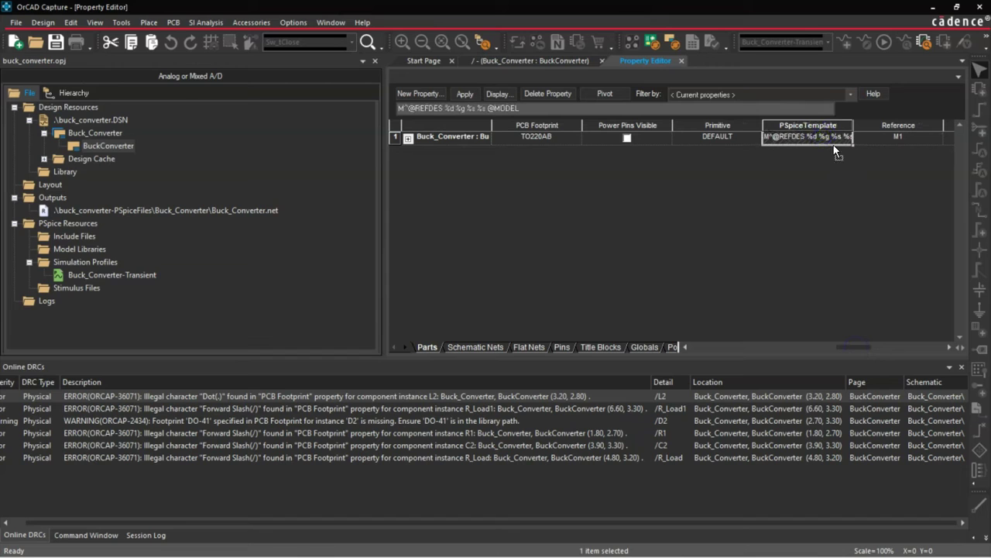
# Step: Examine M1's properties from PSpiceTemplate through Value and back to PSpiceTemplate, and close the property editor
pyautogui.press('Right')
pyautogui.press('Right')
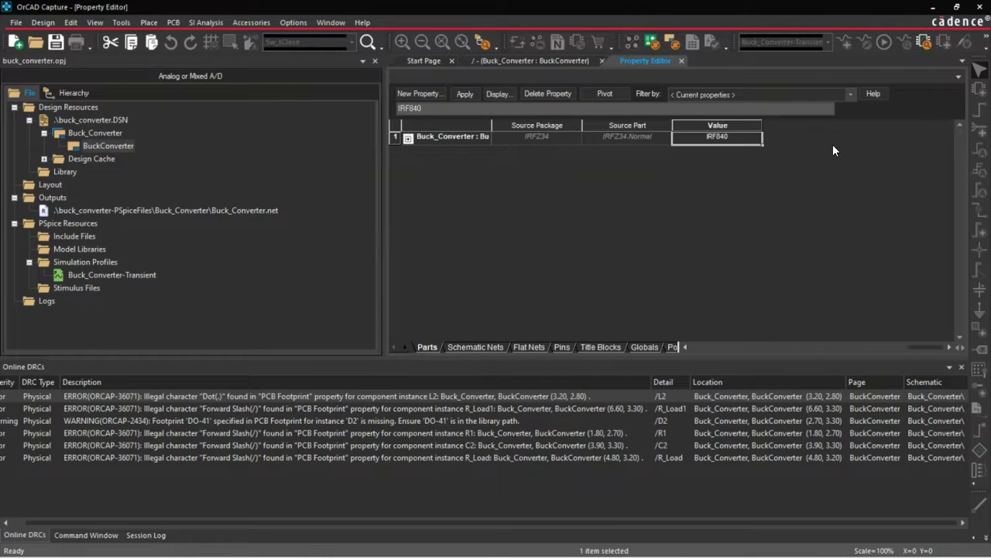
pyautogui.press('Left')
pyautogui.press('Left')
pyautogui.press('Left')
pyautogui.press('Left')
pyautogui.press('Left')
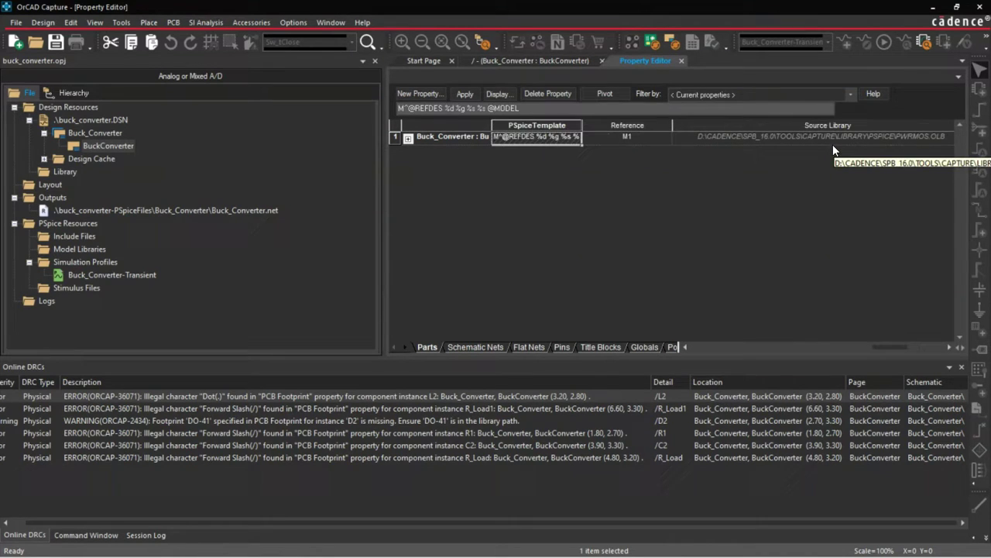
pyautogui.click(685, 60)
# Step: Start associating a new PSpice model with MOSFET M1, agreeing to overwrite its existing implementation
pyautogui.keyDown('ctrl'); pyautogui.scroll(5, 521, 166); pyautogui.keyUp('ctrl')
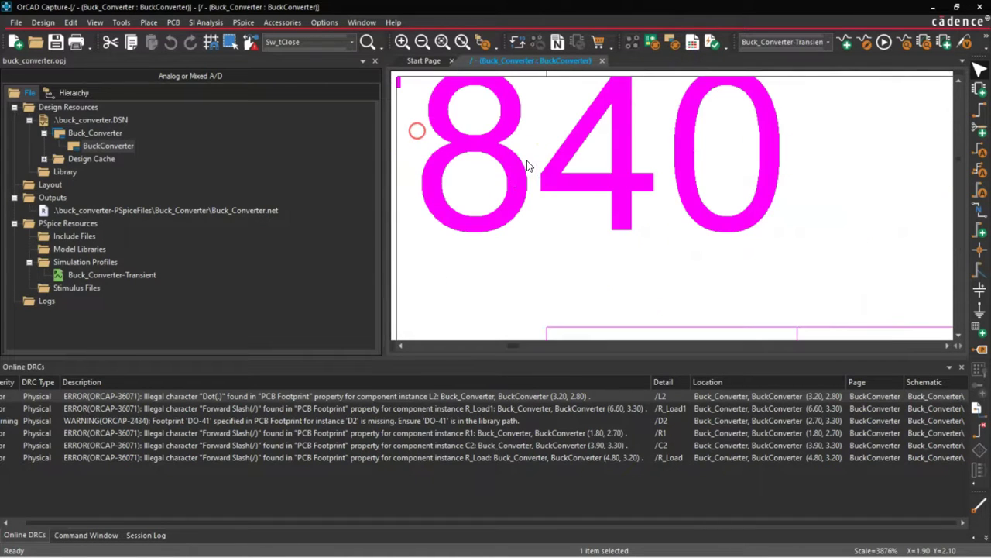
pyautogui.keyDown('ctrl'); pyautogui.scroll(-4, 620, 156); pyautogui.keyUp('ctrl')
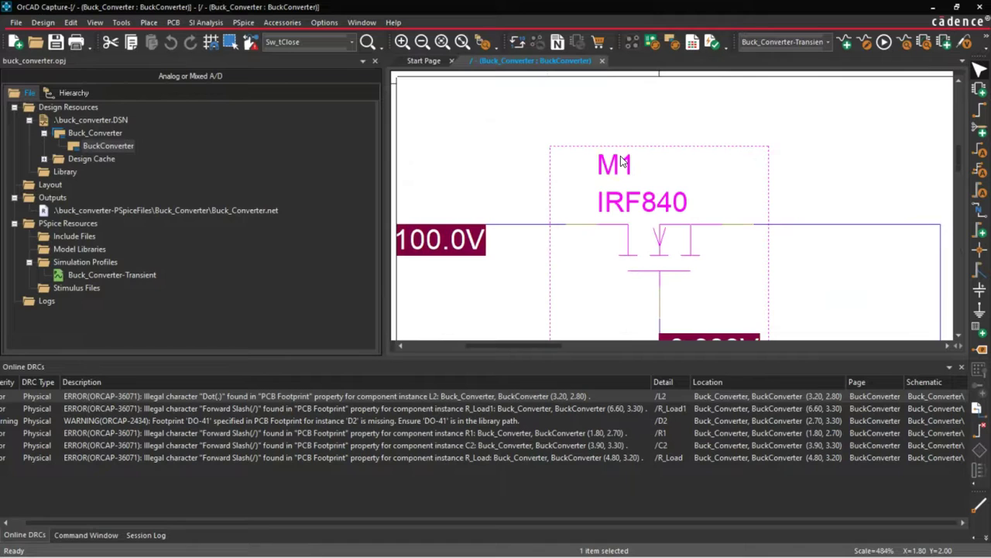
pyautogui.rightClick(665, 240)
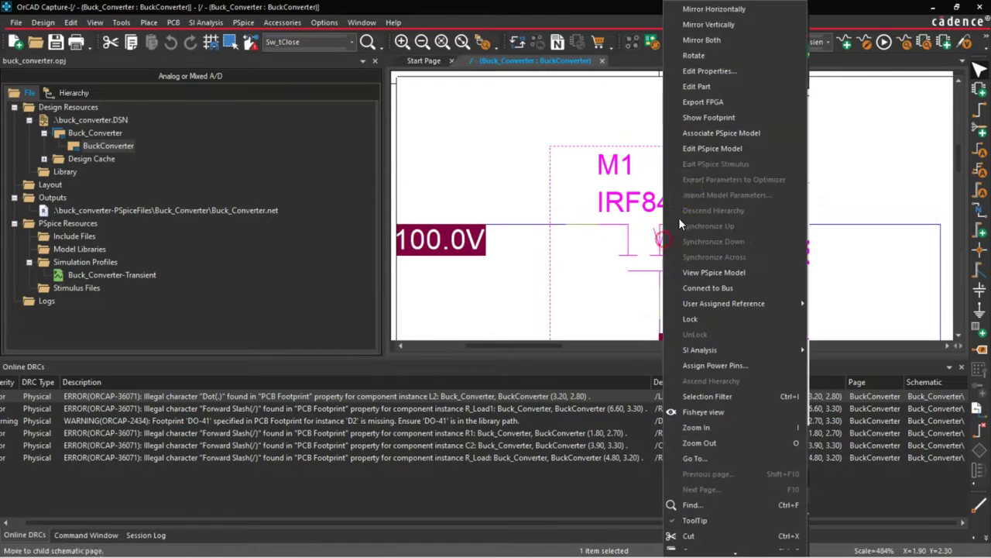
pyautogui.click(732, 123)
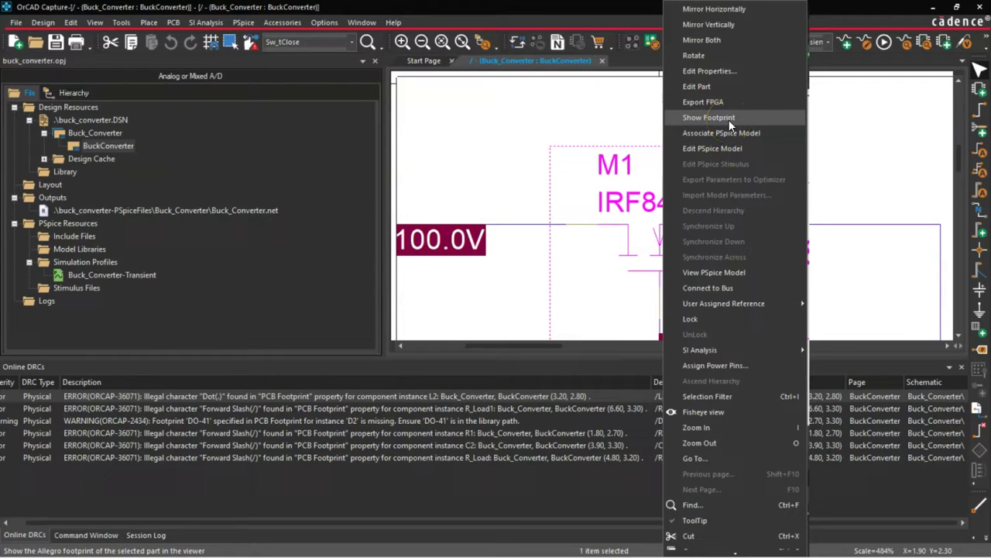
pyautogui.click(722, 133)
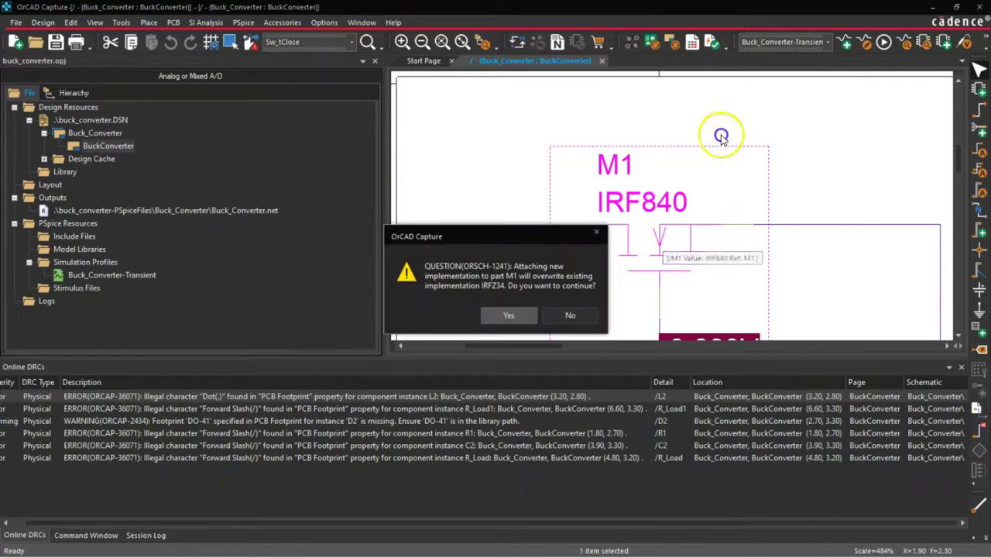
pyautogui.click(503, 321)
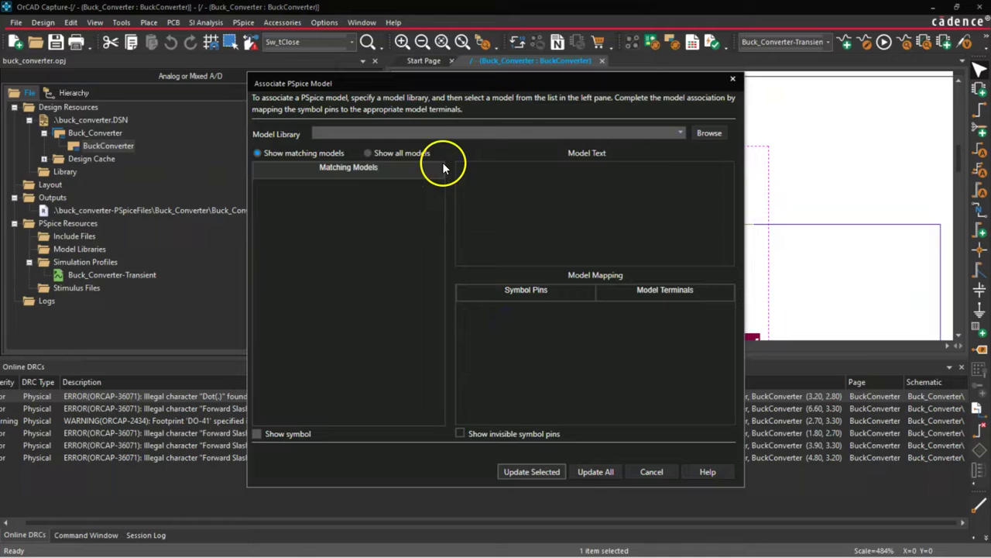
# Step: Try to find a matching model for M1 in the mfet_drvr model library, and cancel the association
pyautogui.click(705, 135)
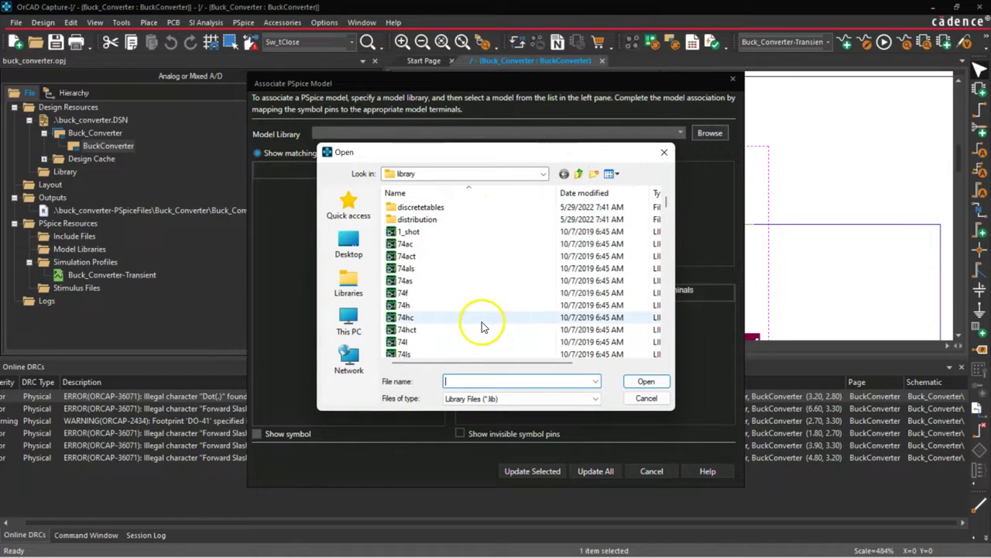
pyautogui.scroll(-10, 481, 326)
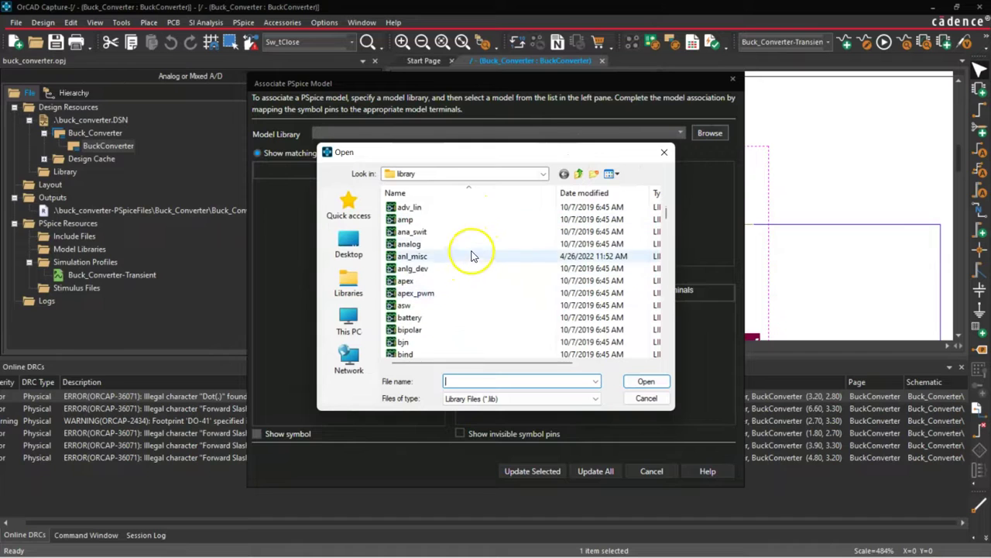
pyautogui.scroll(-2, 474, 326)
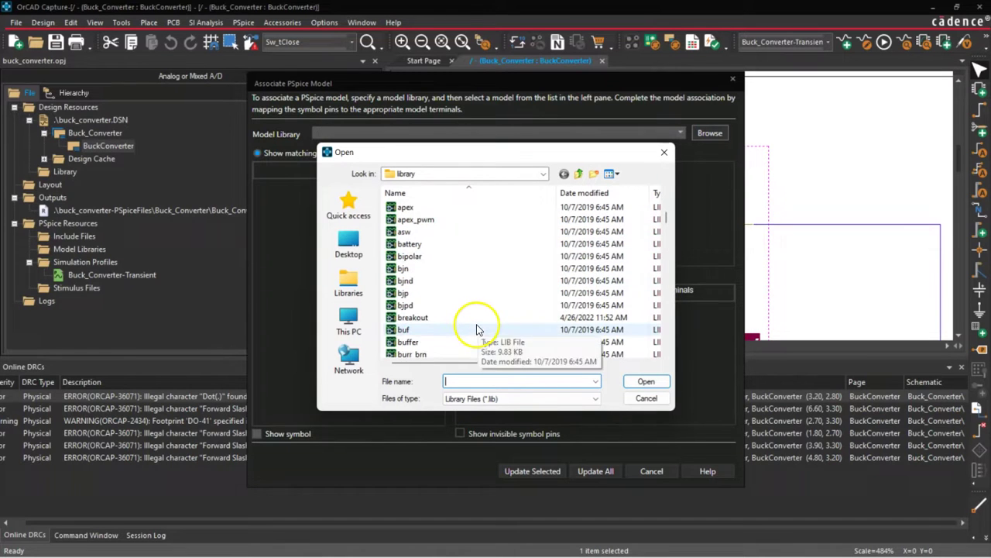
pyautogui.scroll(-5, 478, 329)
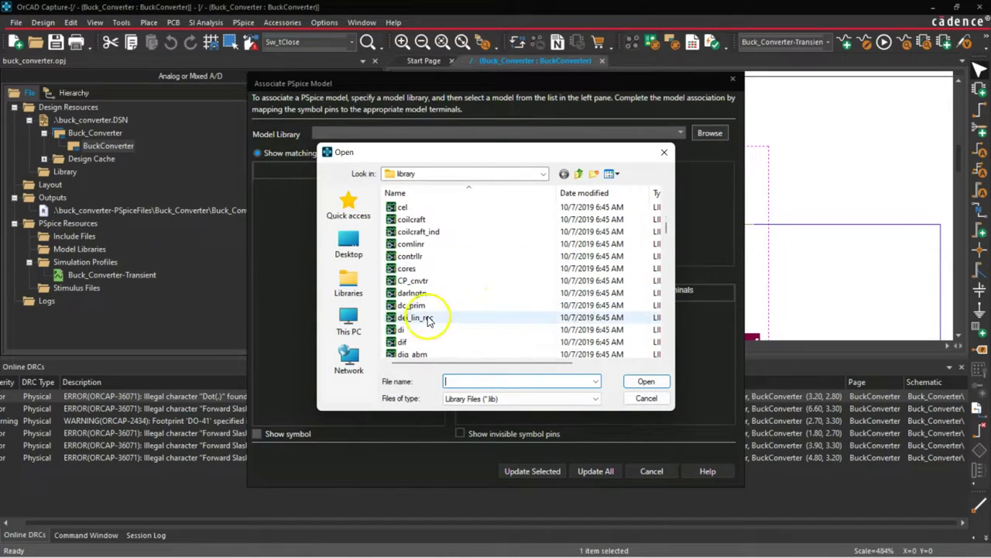
pyautogui.scroll(-6, 437, 325)
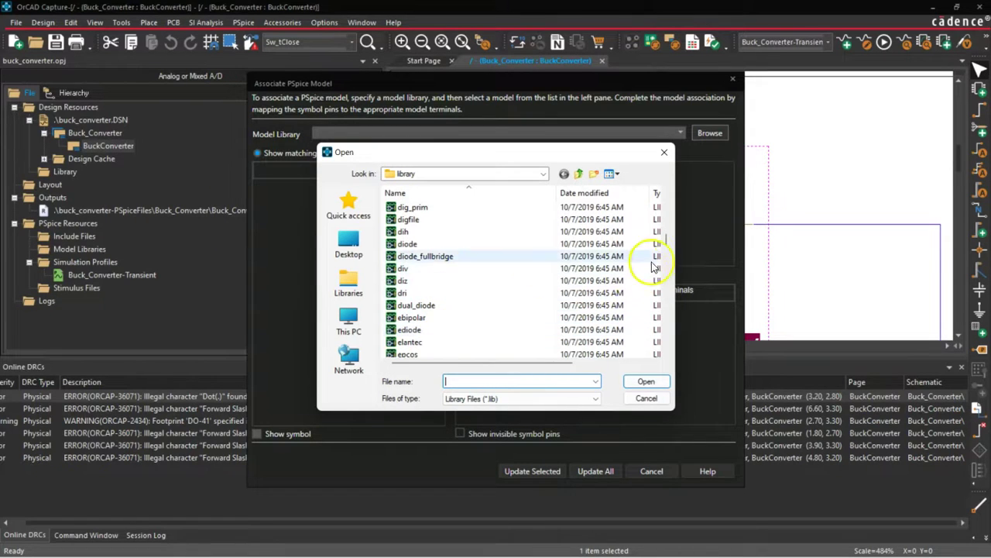
pyautogui.moveTo(666, 242); pyautogui.dragTo(664, 298)
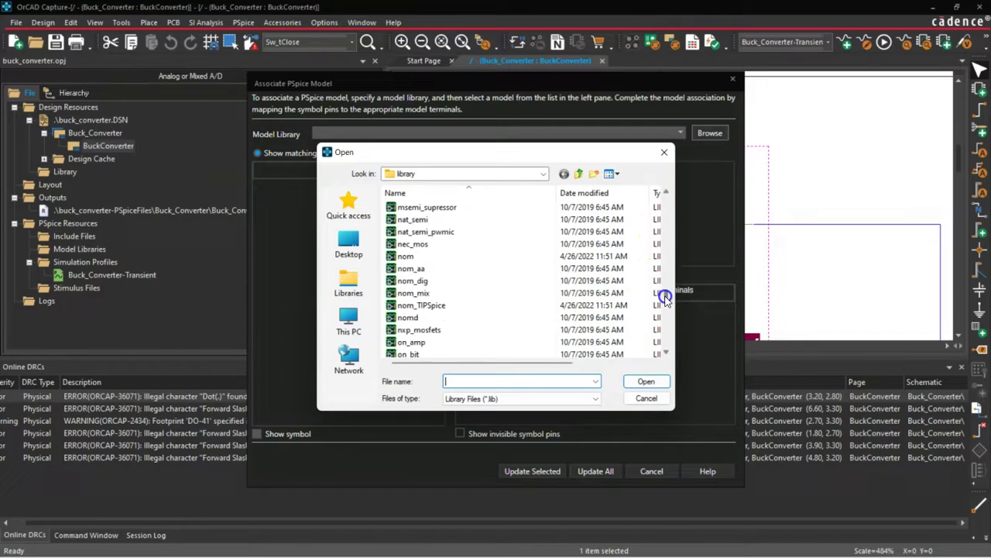
pyautogui.scroll(1, 665, 299)
pyautogui.scroll(3, 665, 298)
pyautogui.click(418, 245)
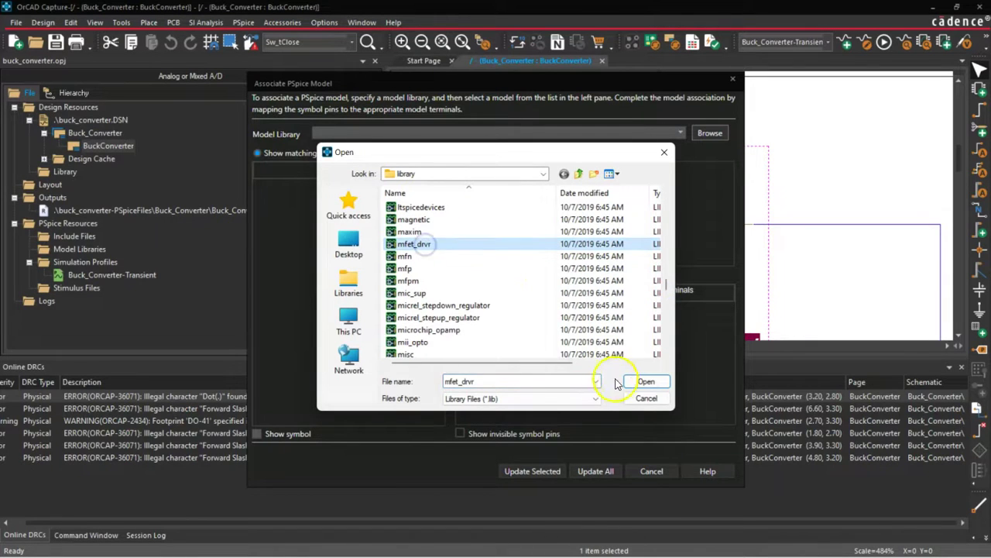
pyautogui.click(629, 380)
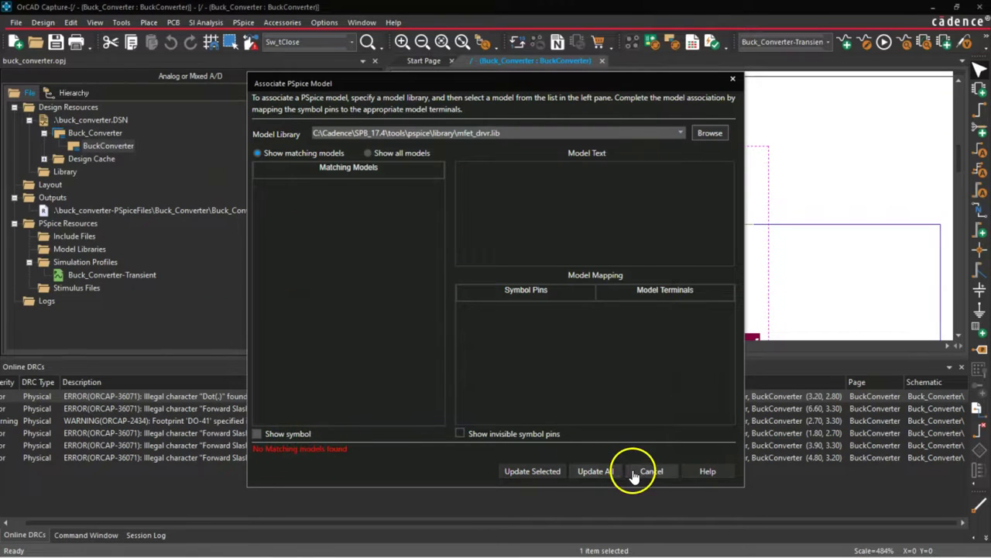
pyautogui.click(649, 471)
# Step: Look up the source library path in MOSFET M1's properties and close the property editor
pyautogui.rightClick(650, 248)
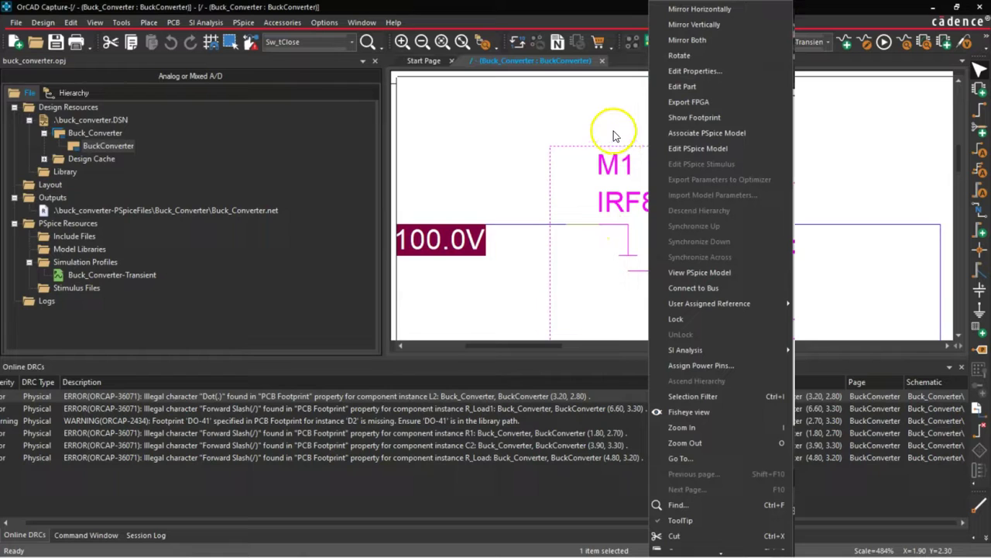
pyautogui.click(703, 75)
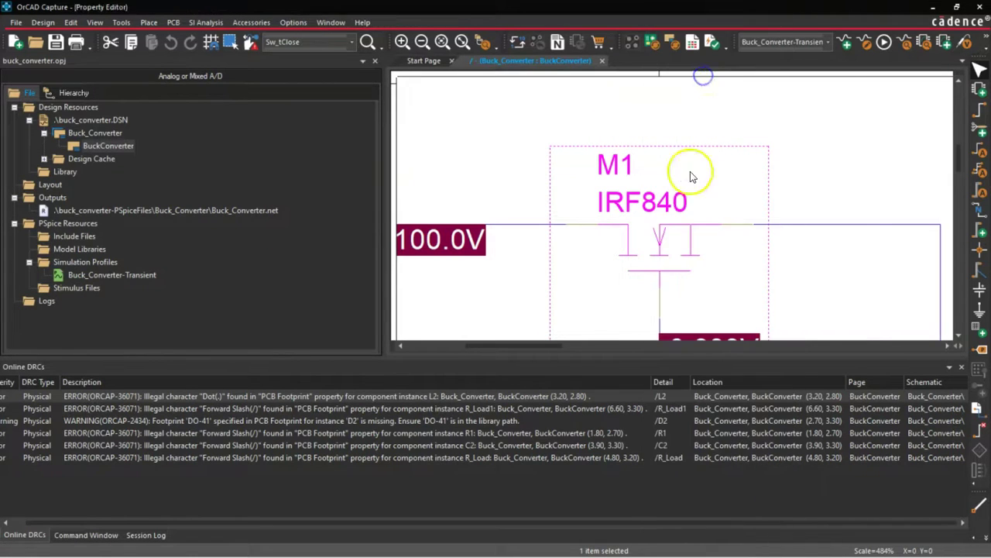
pyautogui.moveTo(732, 347); pyautogui.dragTo(886, 352)
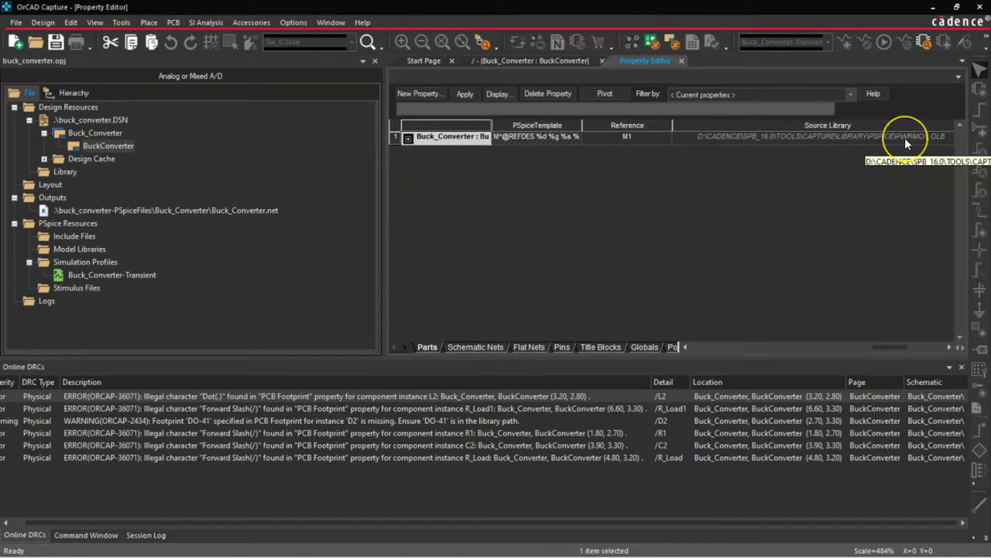
pyautogui.click(681, 61)
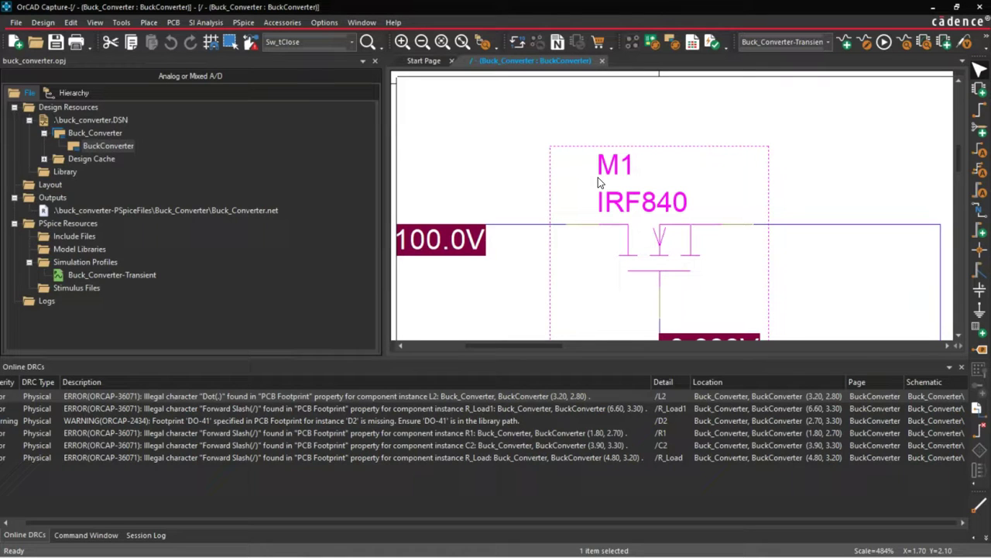
# Step: Start a new PSpice model association for M1, accept overwriting its implementation, and load the pwrmos model library
pyautogui.rightClick(649, 243)
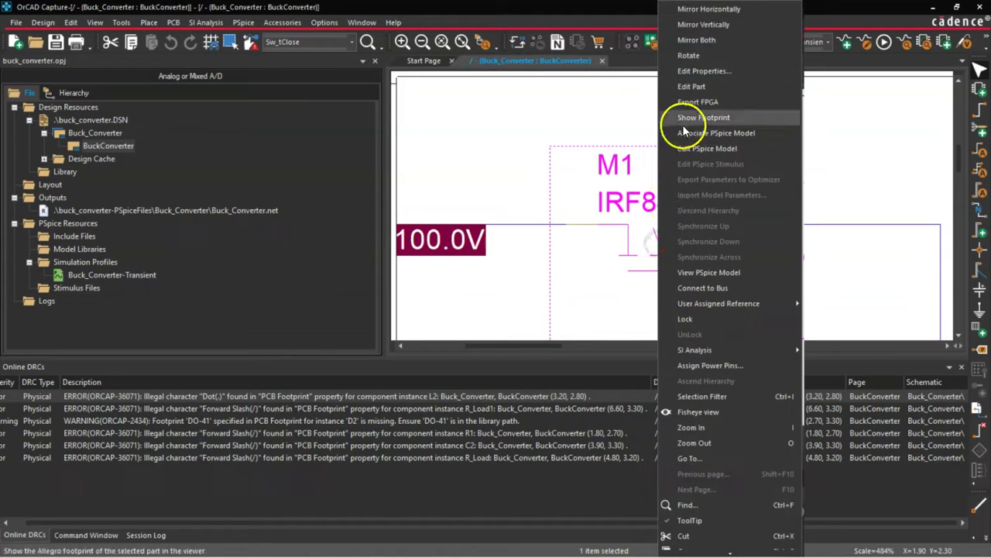
pyautogui.click(687, 134)
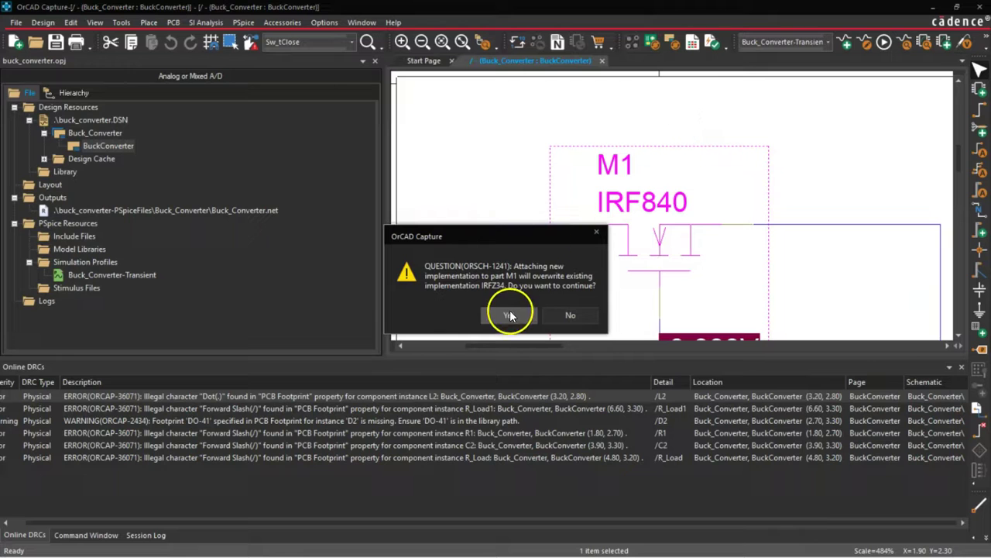
pyautogui.click(508, 312)
pyautogui.click(707, 133)
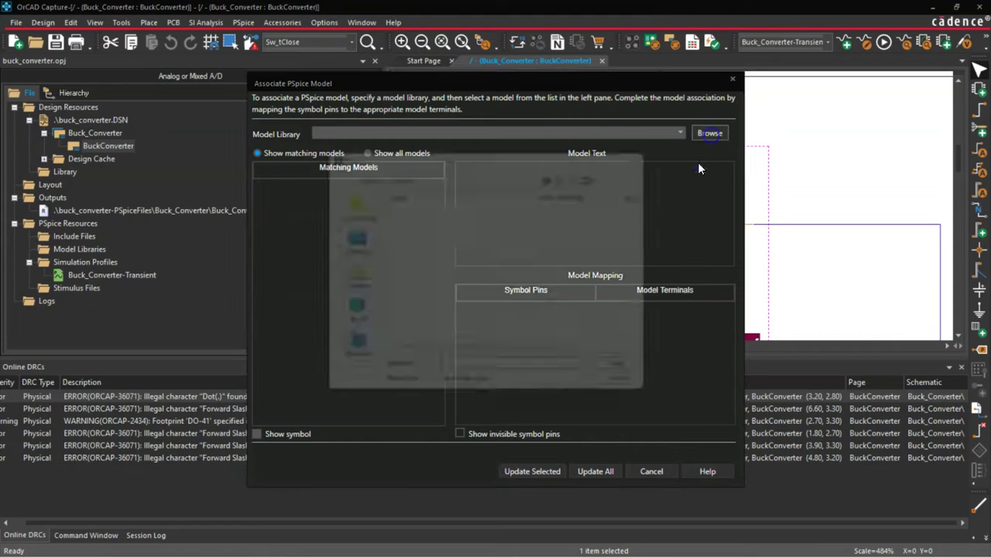
pyautogui.scroll(-8, 472, 281)
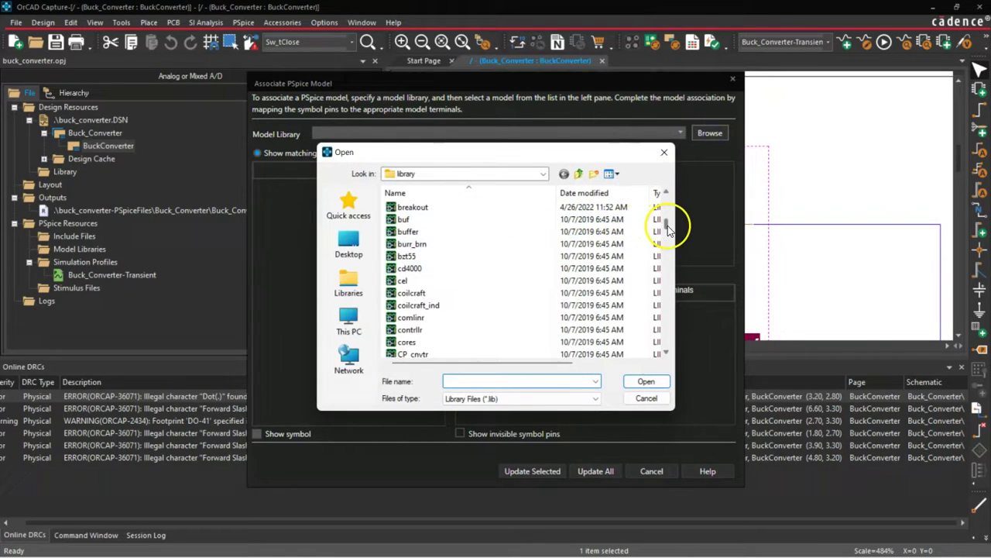
pyautogui.moveTo(675, 222); pyautogui.dragTo(686, 329)
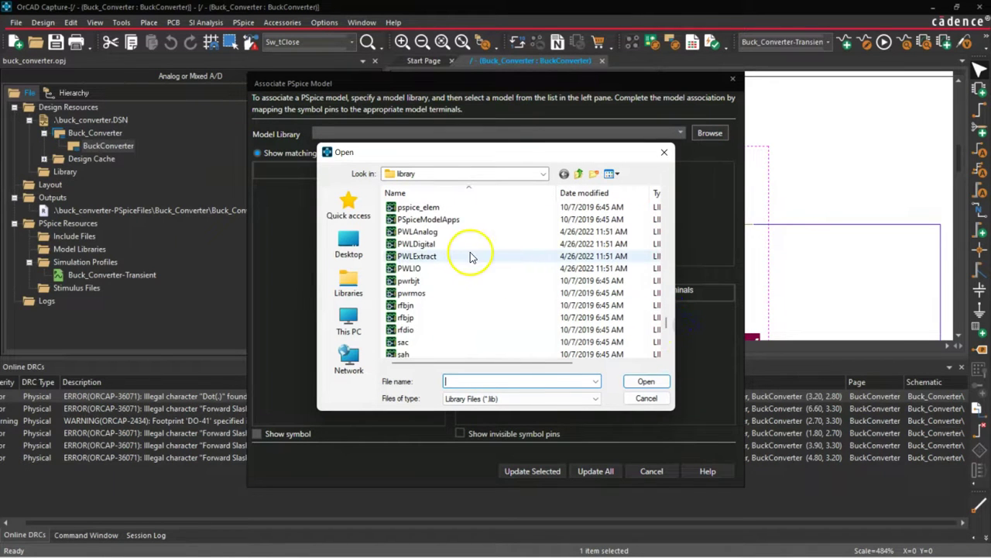
pyautogui.click(443, 293)
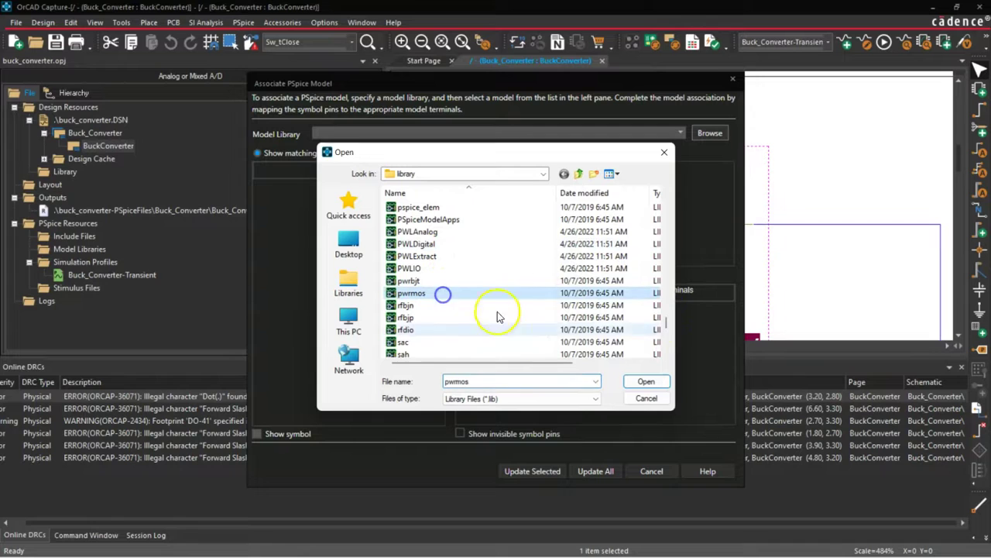
pyautogui.click(629, 381)
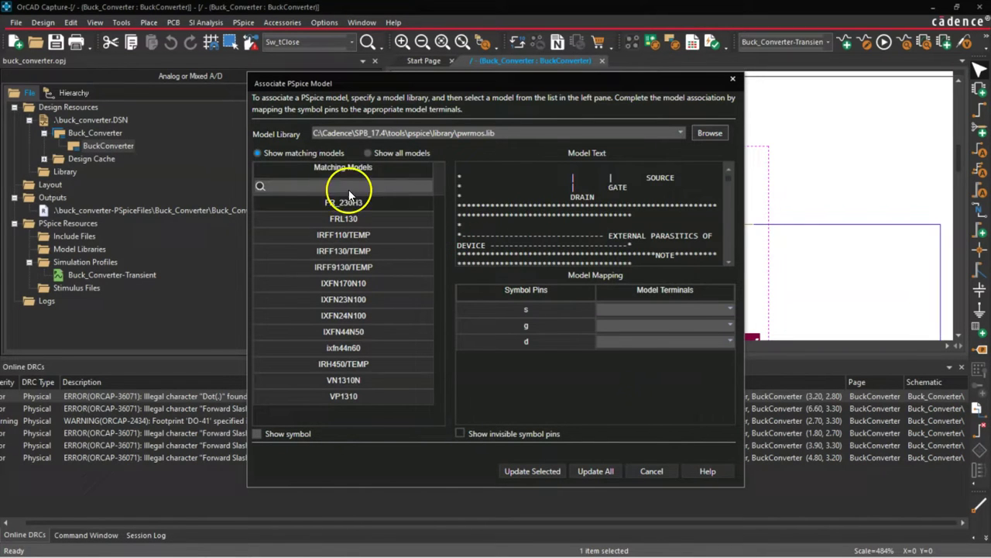
# Step: Search the pwrmos library's matching models for "irf" and "irf840", and clear the search filter
pyautogui.click(370, 154)
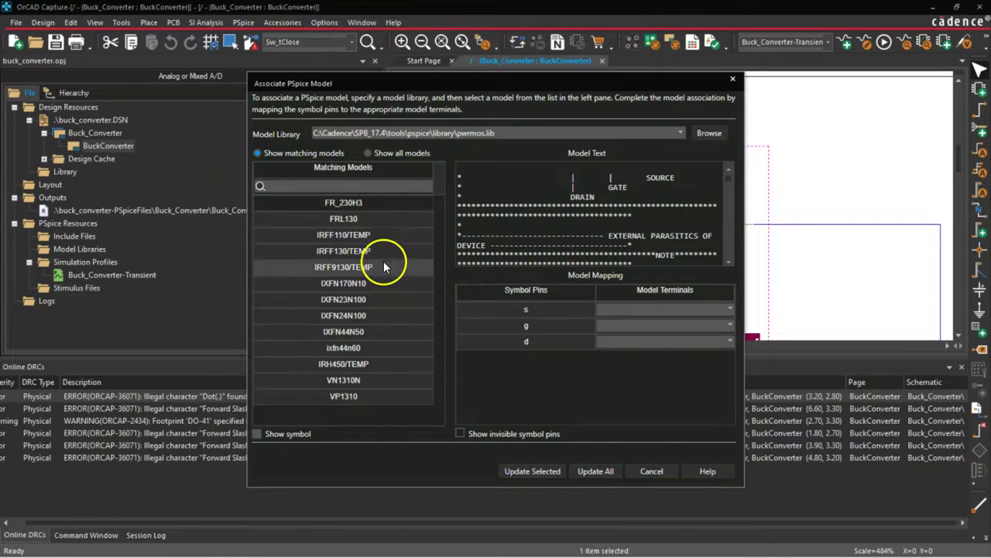
pyautogui.moveTo(476, 83); pyautogui.dragTo(248, 111)
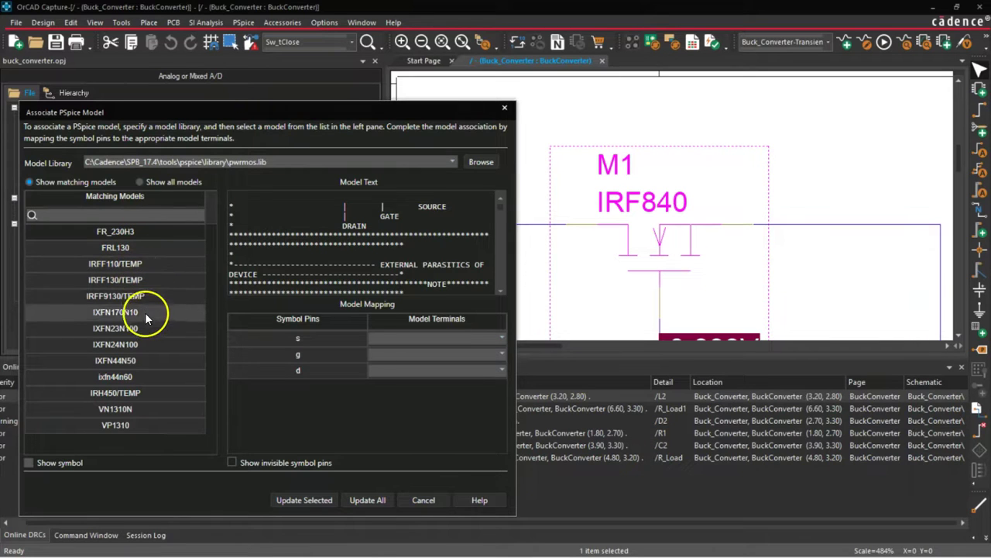
pyautogui.click(135, 214)
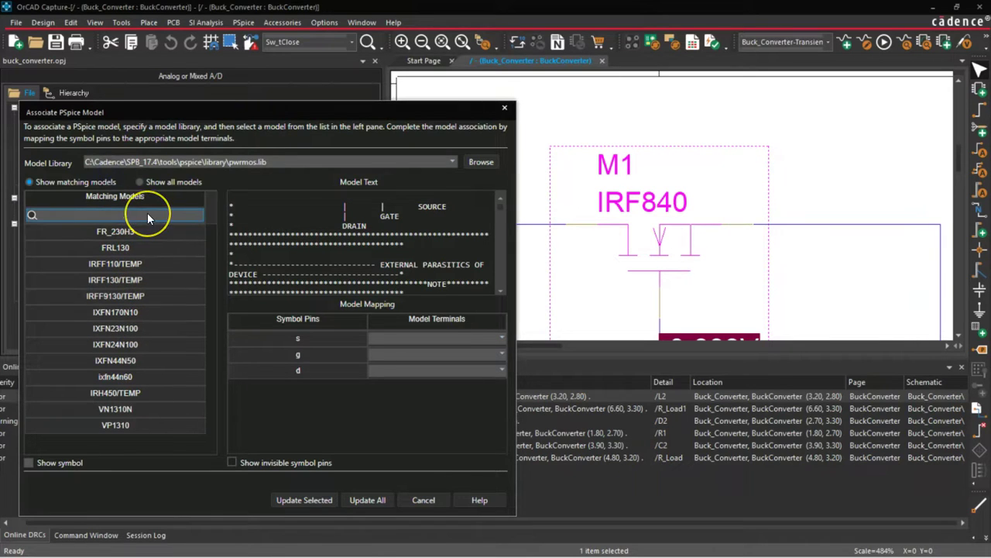
pyautogui.write('irf')
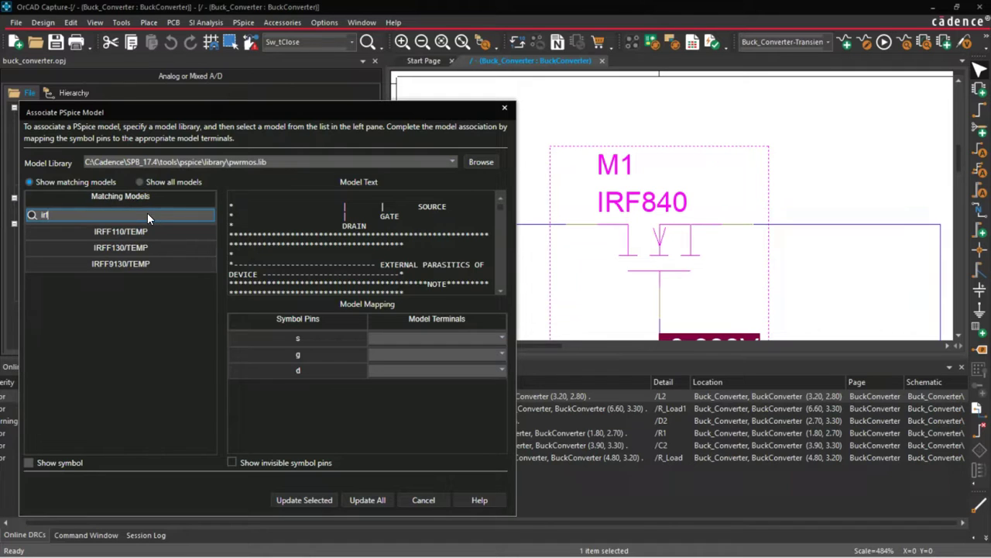
pyautogui.write('40')
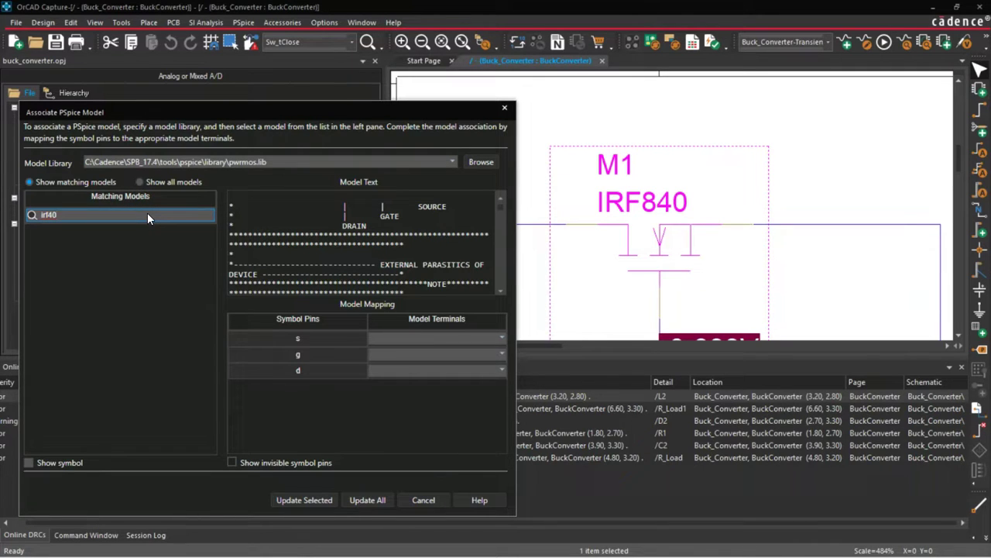
pyautogui.press('BackSpace')
pyautogui.press('BackSpace')
pyautogui.write('840**')
pyautogui.press('BackSpace')
pyautogui.press('BackSpace')
pyautogui.press('BackSpace')
pyautogui.press('BackSpace')
pyautogui.press('BackSpace')
pyautogui.press('BackSpace')
pyautogui.press('BackSpace')
pyautogui.press('BackSpace')
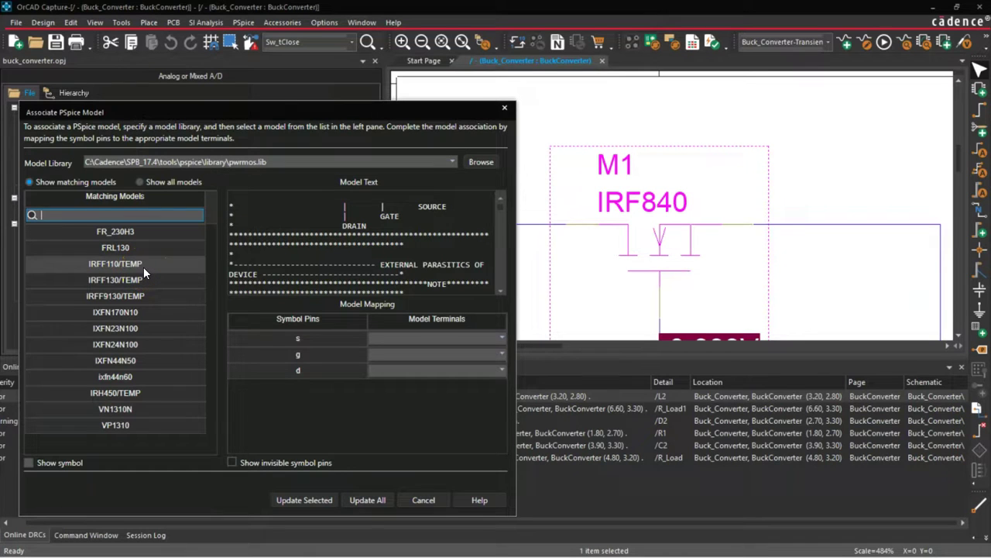
# Step: Select the IRFF110/TEMP model and examine its model text for the drain, gate and source terminal numbers
pyautogui.click(143, 266)
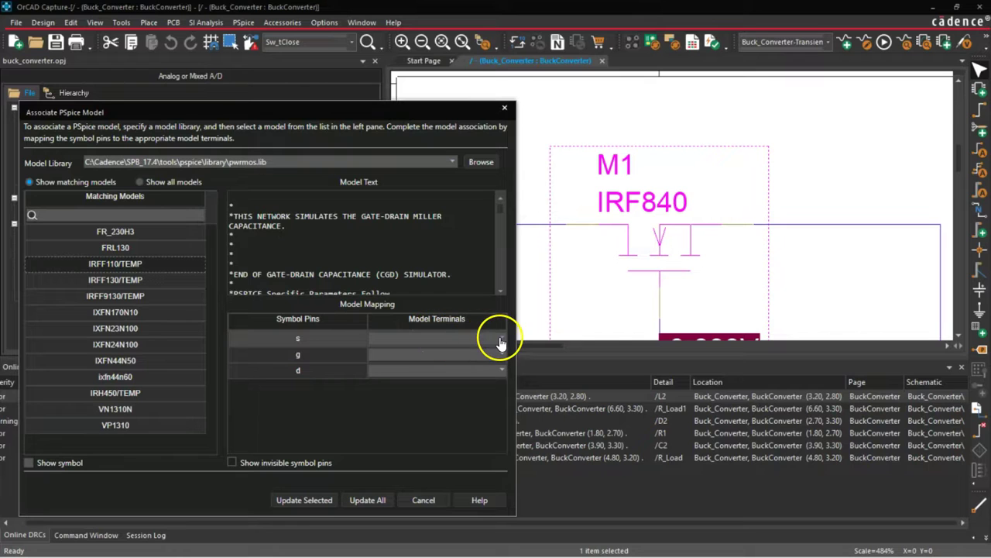
pyautogui.scroll(-10, 426, 228)
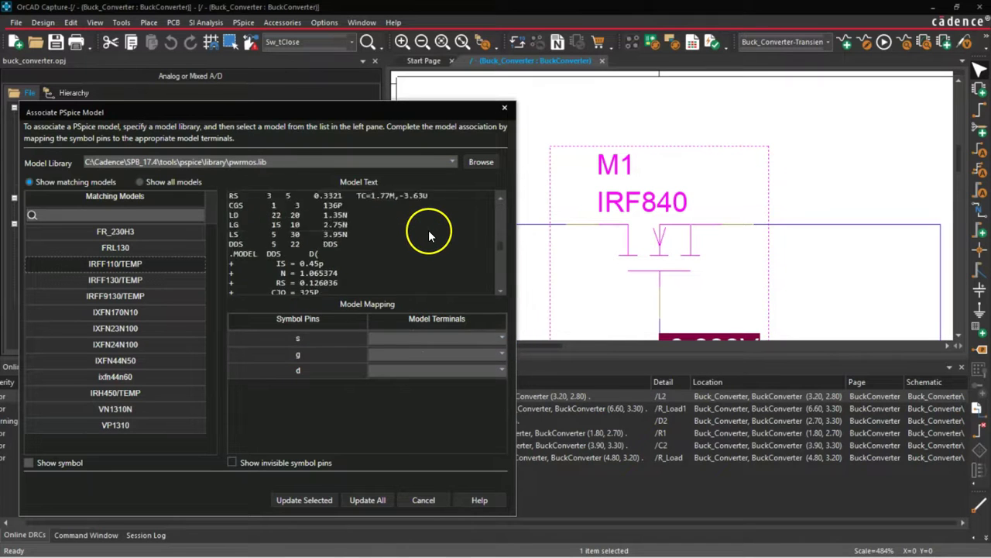
pyautogui.scroll(-6, 425, 233)
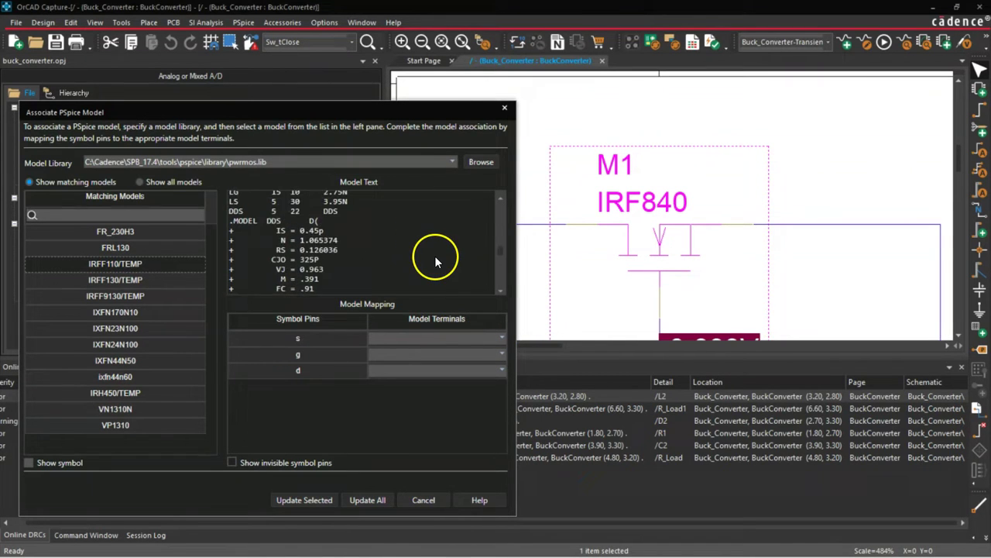
pyautogui.scroll(12, 434, 256)
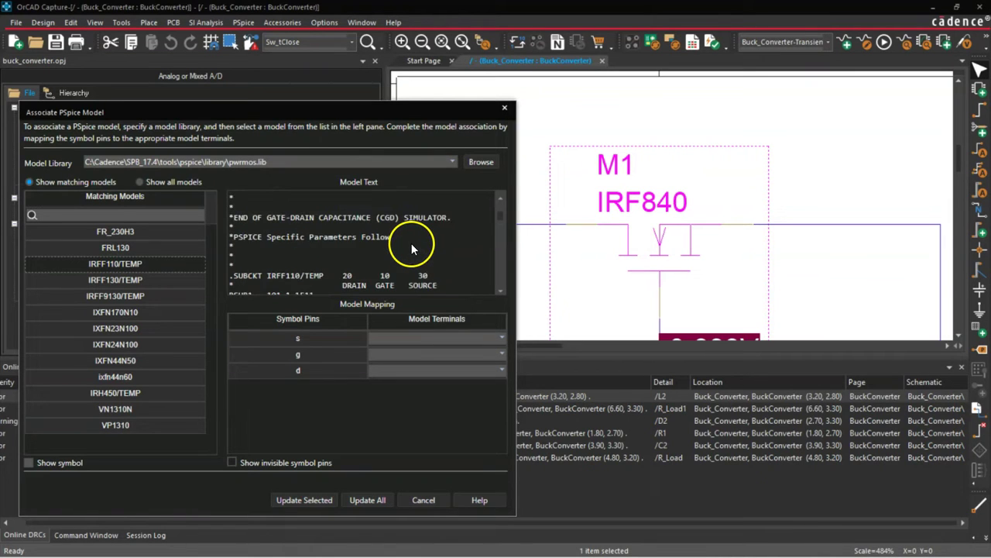
# Step: Map symbol pins s, g and d to model terminals 20, 10 and 30, and cancel the association, leaving M1 deselected
pyautogui.click(501, 339)
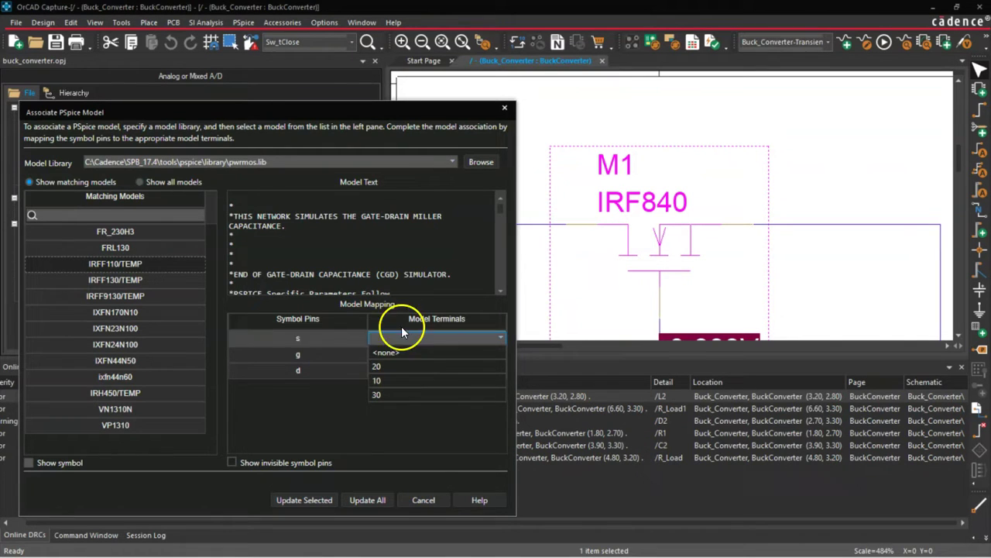
pyautogui.click(353, 265)
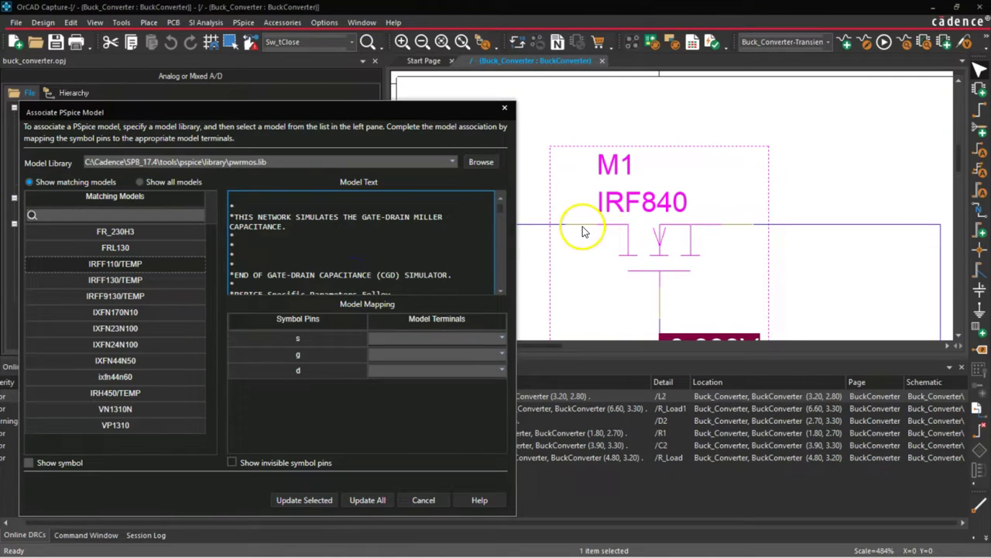
pyautogui.click(491, 337)
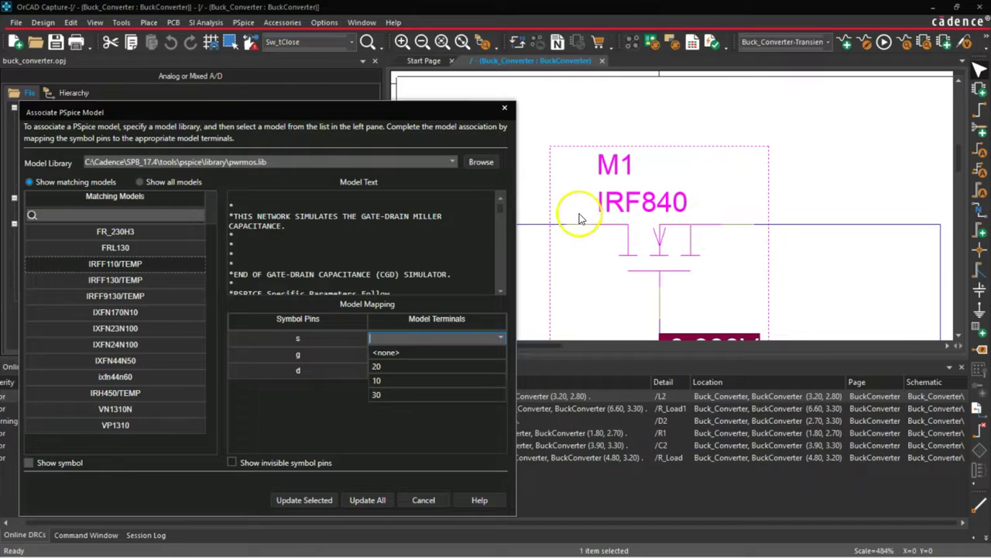
pyautogui.click(420, 366)
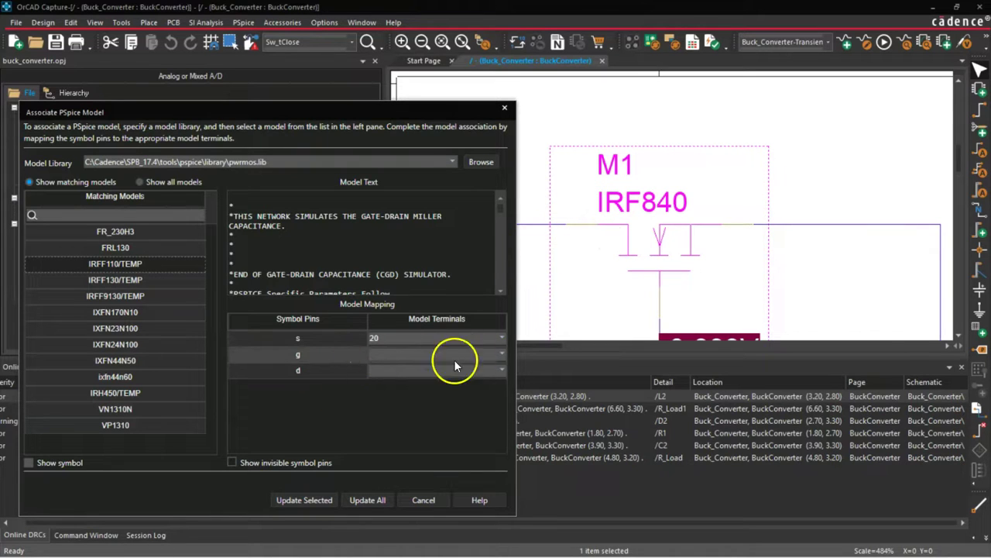
pyautogui.click(501, 356)
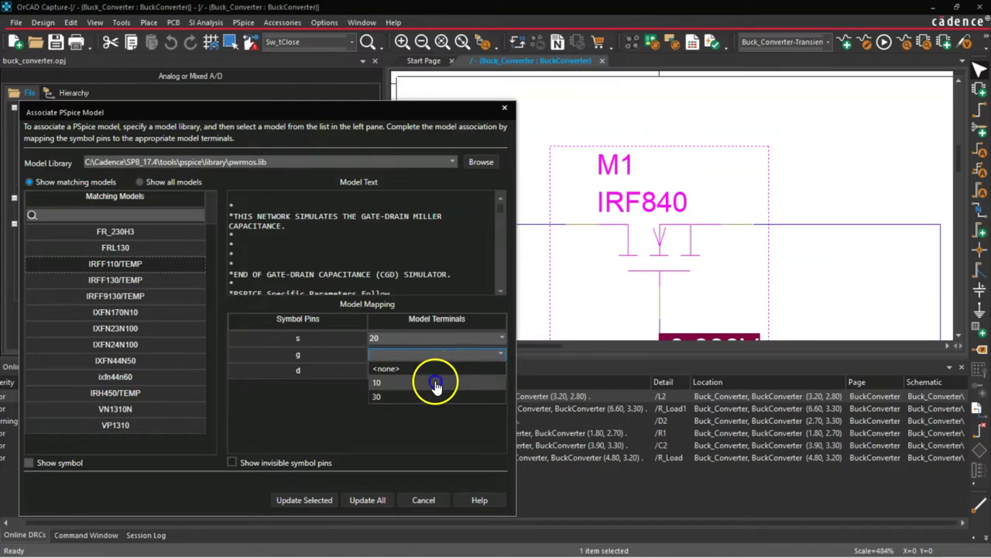
pyautogui.click(436, 385)
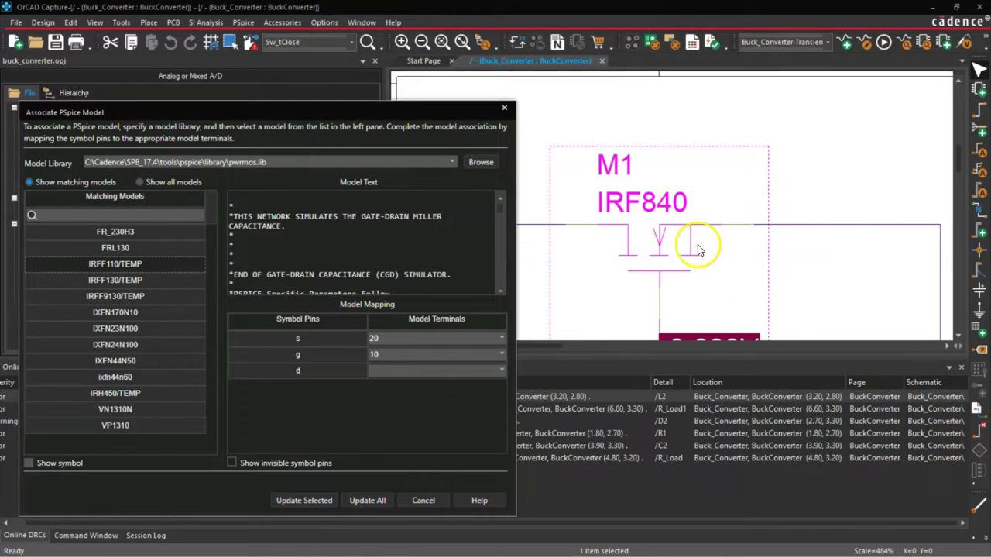
pyautogui.click(501, 371)
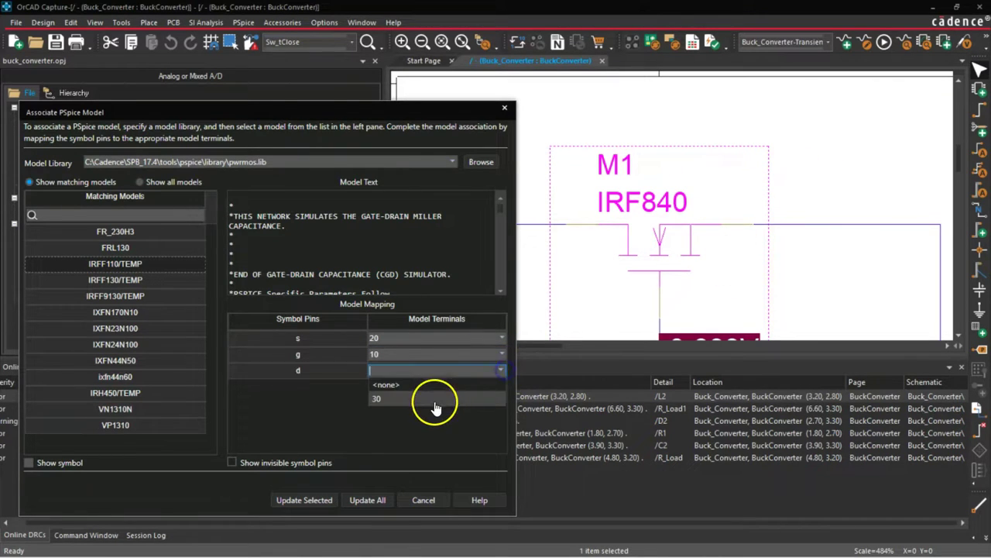
pyautogui.click(434, 400)
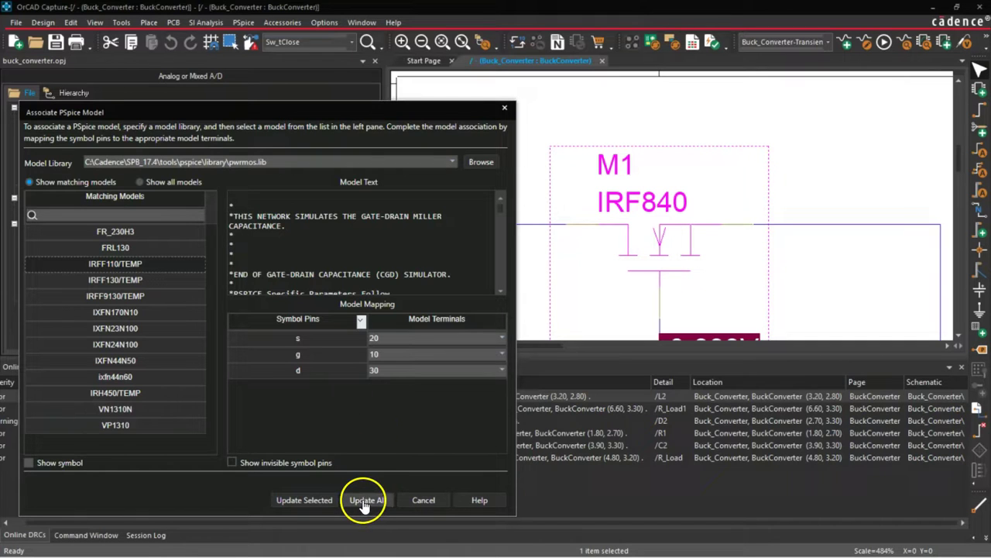
pyautogui.click(430, 501)
pyautogui.click(855, 133)
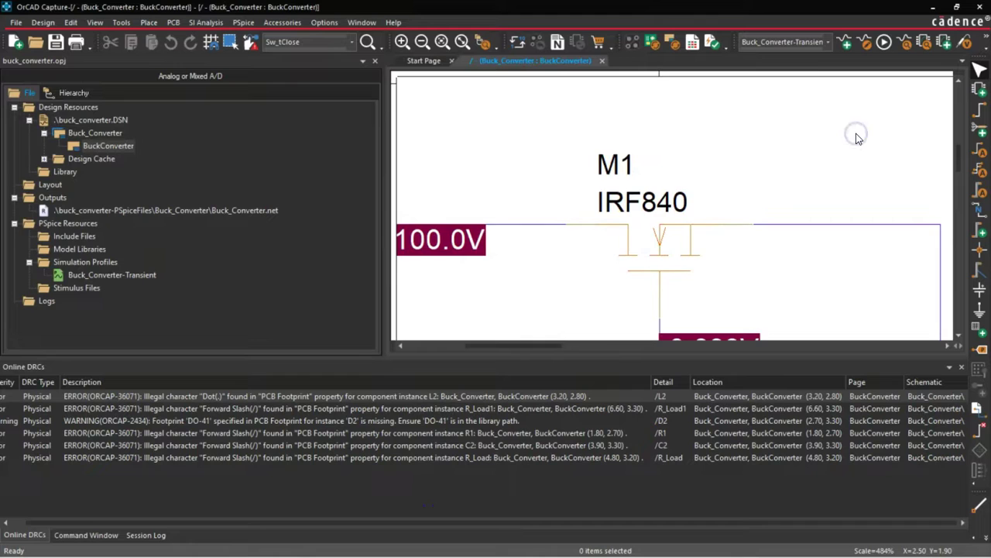
# Step: Create a new PSpice simulation profile named tran2 for the buck converter, inheriting from none
pyautogui.press('o')
pyautogui.press('o')
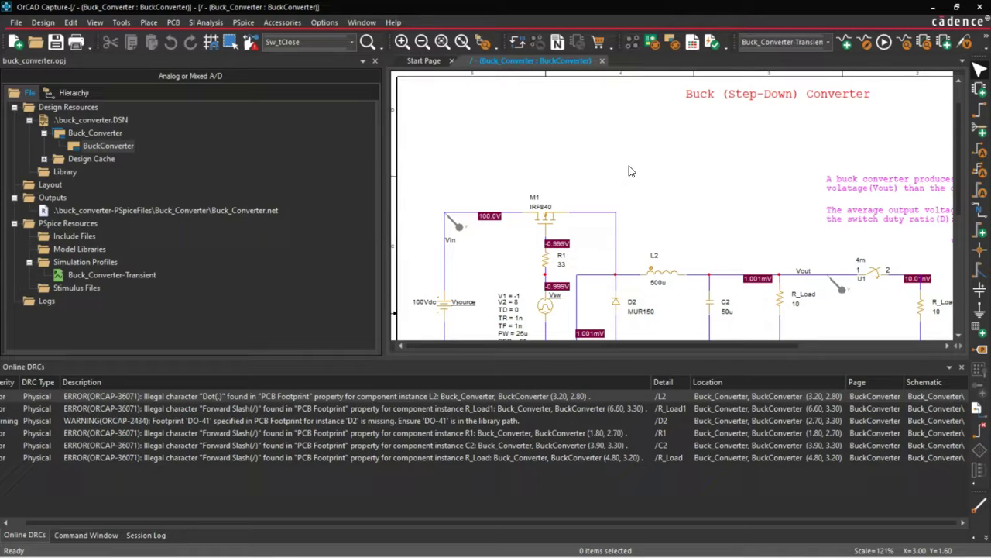
pyautogui.click(456, 112)
pyautogui.click(570, 140)
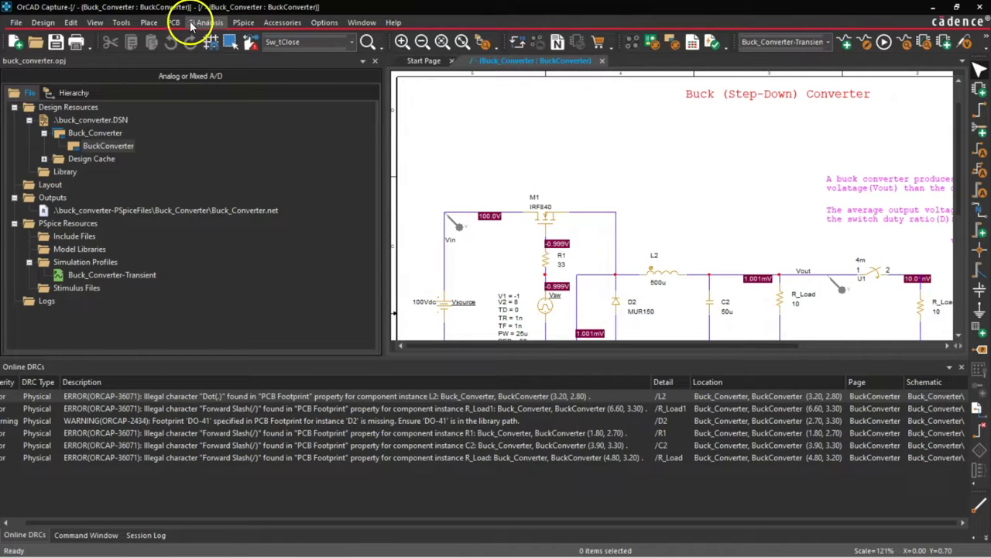
pyautogui.click(243, 22)
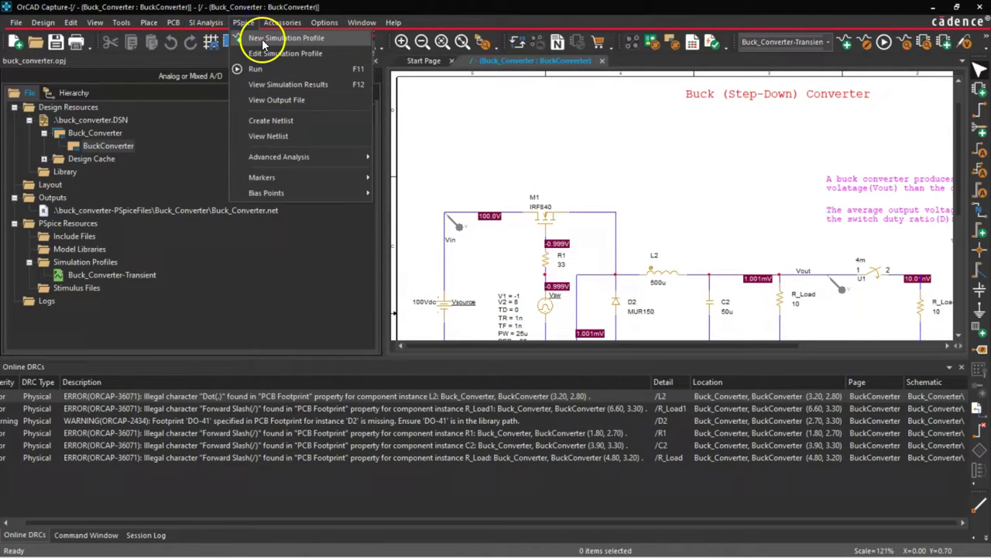
pyautogui.click(267, 39)
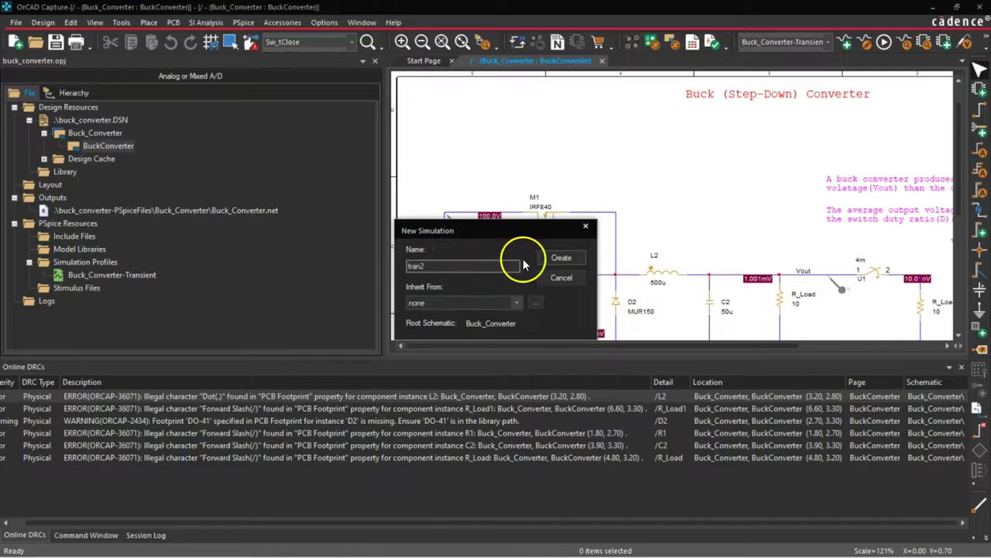
pyautogui.click(560, 258)
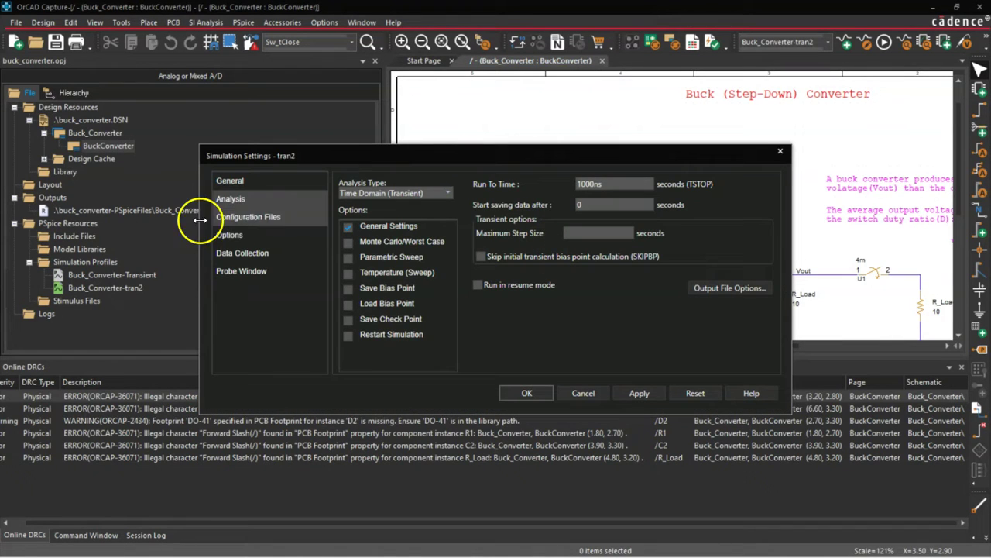
# Step: In tran2's library configuration, browse for a library file in C:\Cadence\SPB_17.4\tools
pyautogui.click(243, 217)
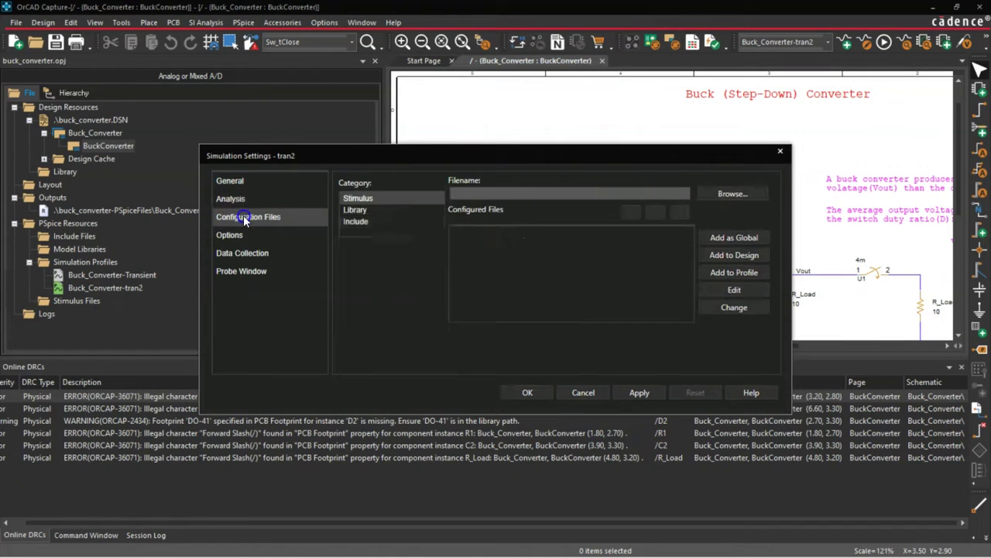
pyautogui.click(397, 213)
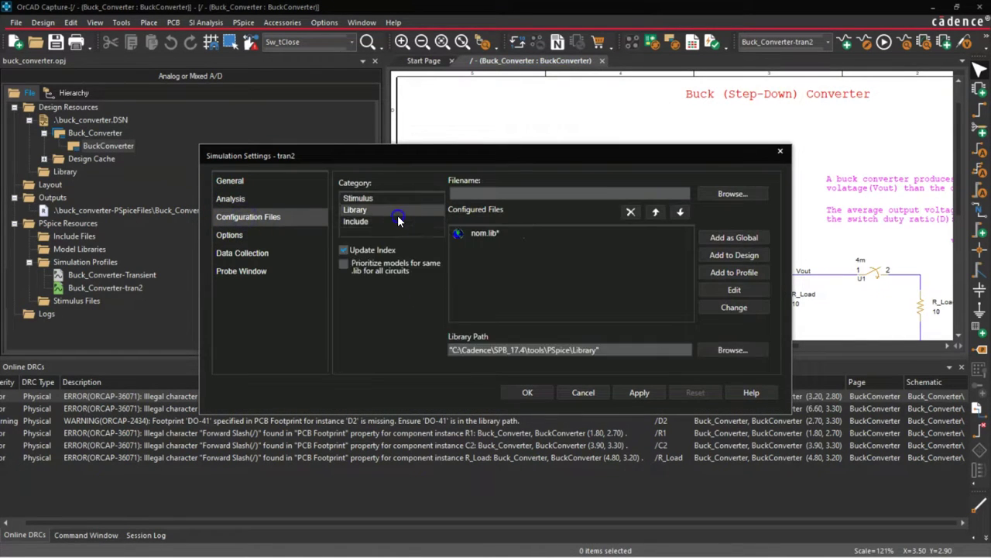
pyautogui.click(496, 233)
pyautogui.click(720, 193)
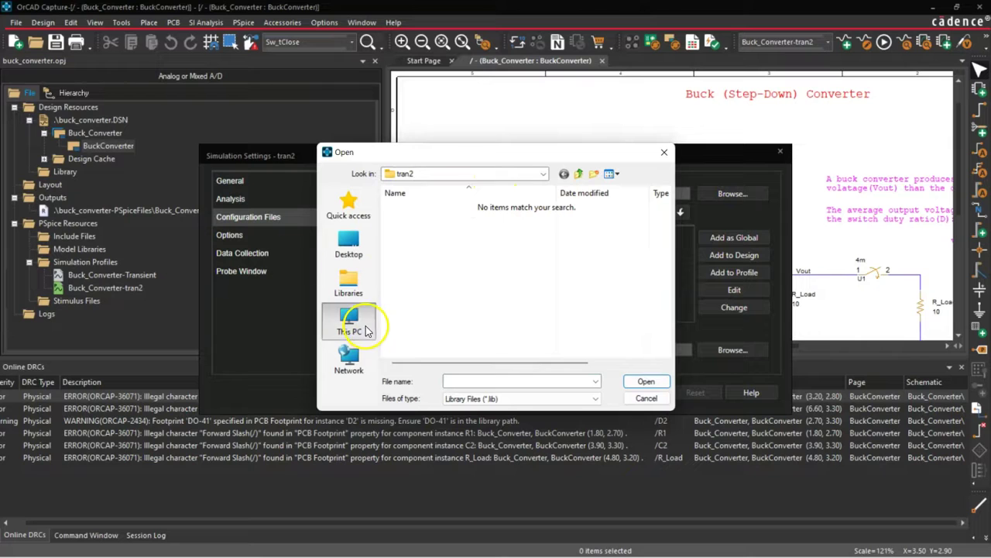
pyautogui.click(367, 331)
pyautogui.click(480, 342)
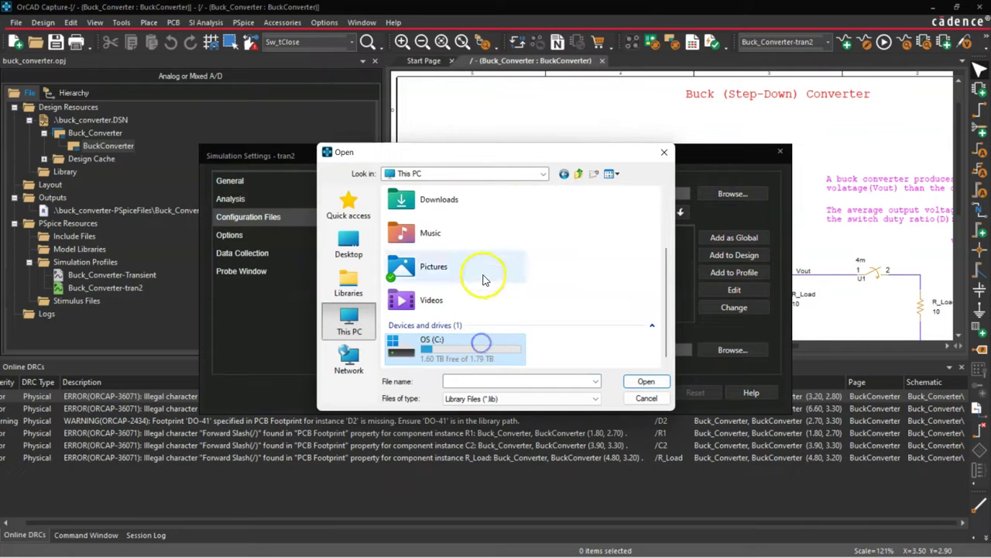
pyautogui.doubleClick(480, 345)
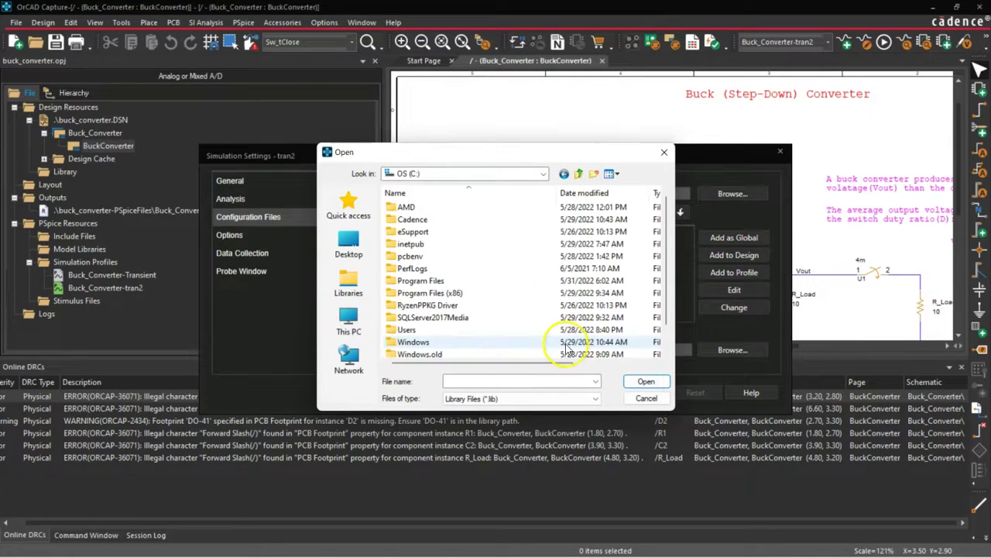
pyautogui.doubleClick(454, 220)
pyautogui.click(450, 245)
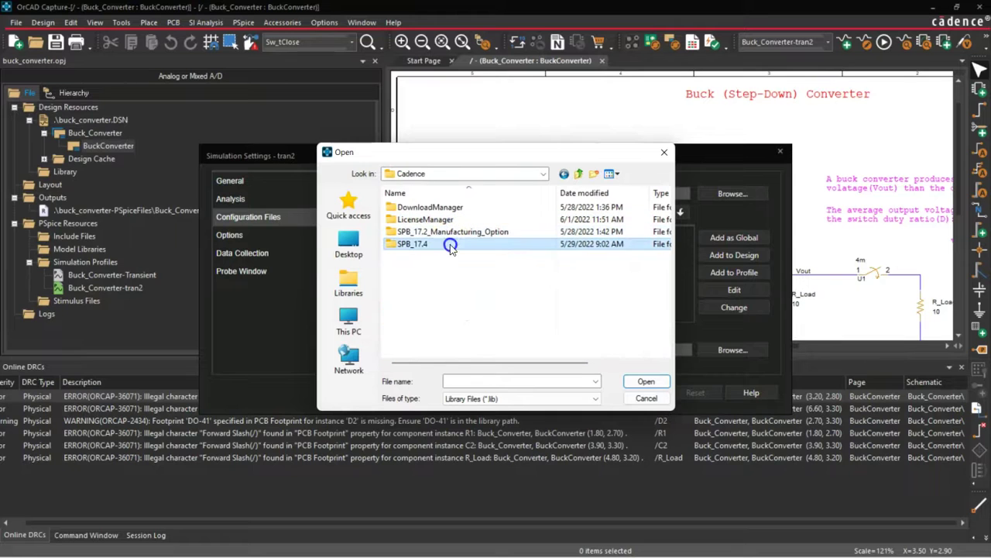
pyautogui.click(499, 249)
pyautogui.click(516, 298)
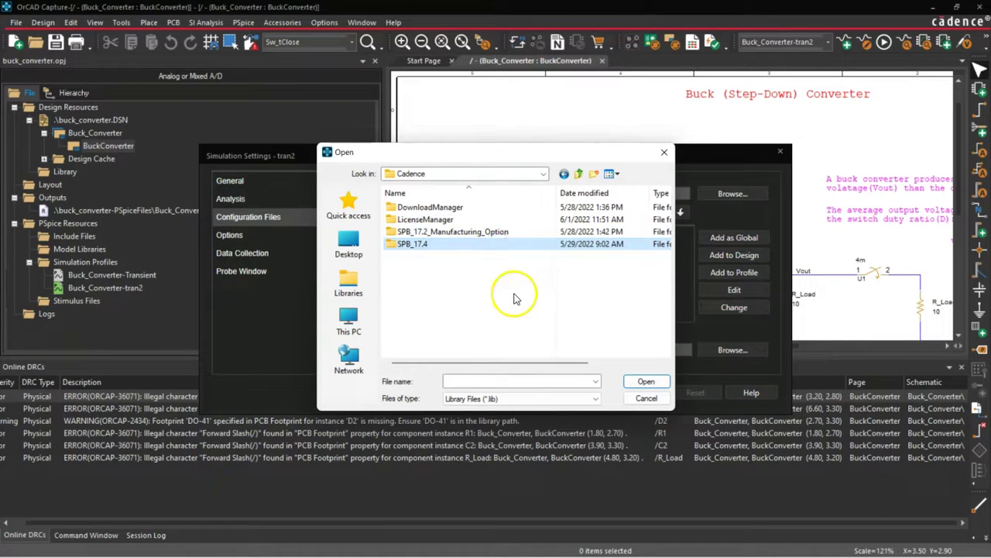
pyautogui.doubleClick(500, 243)
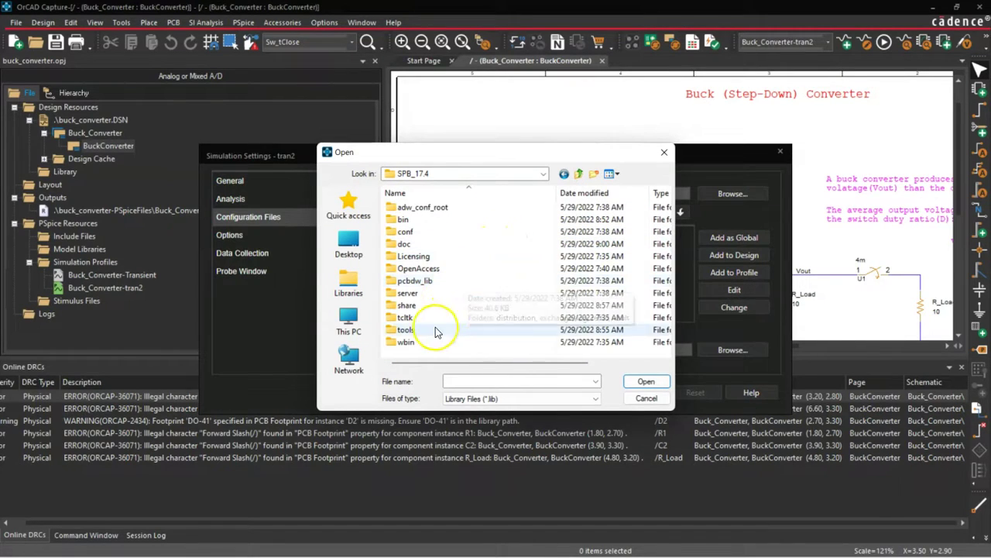
pyautogui.doubleClick(436, 331)
pyautogui.click(446, 273)
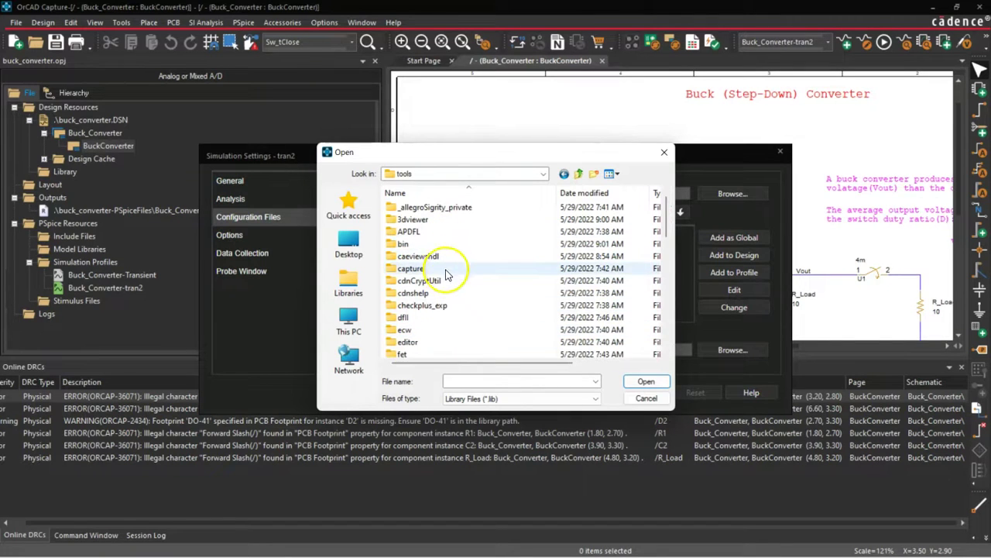
pyautogui.doubleClick(446, 271)
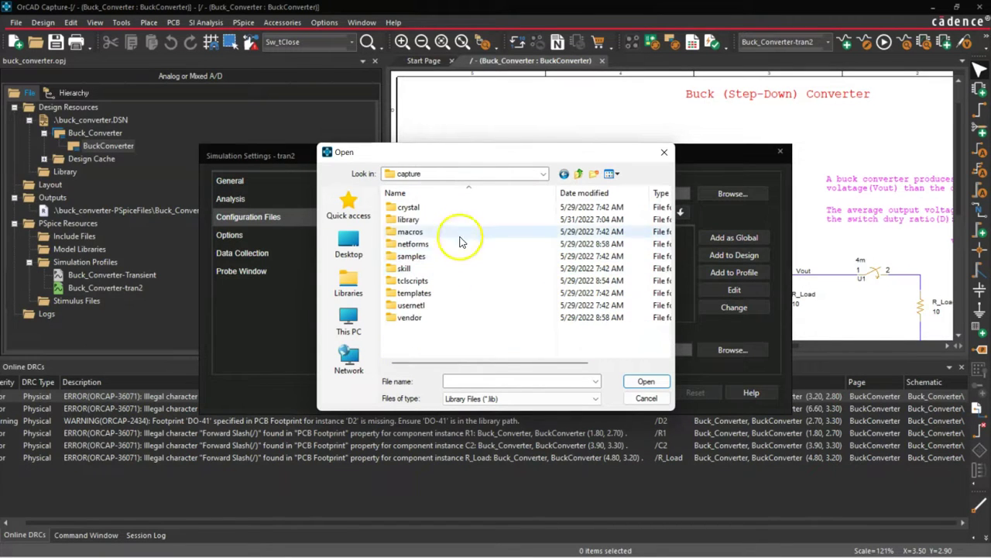
pyautogui.doubleClick(460, 222)
pyautogui.doubleClick(464, 261)
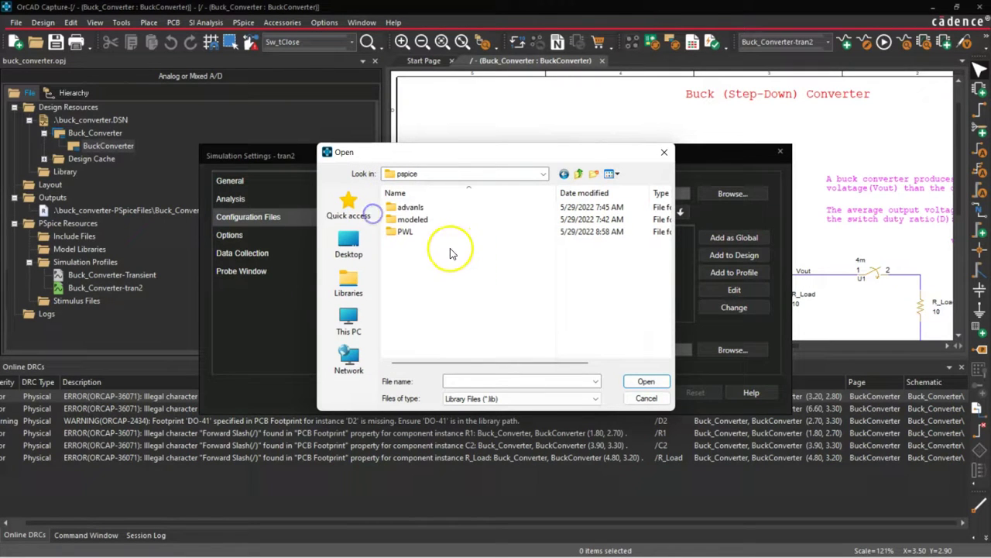
pyautogui.click(579, 173)
pyautogui.click(578, 174)
pyautogui.click(578, 173)
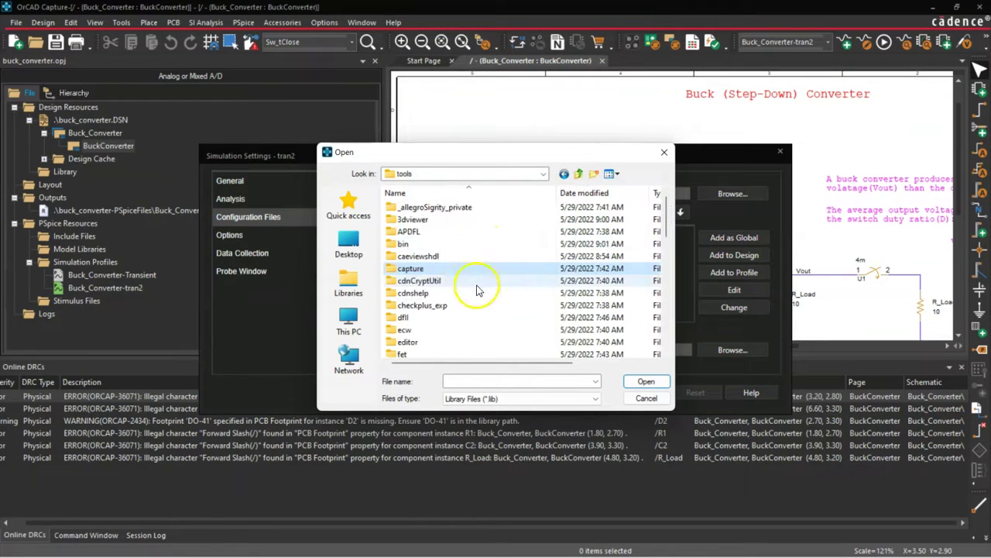
# Step: Add pwrmos.lib from the tools\pspice\library folder to the design's configured simulation libraries
pyautogui.scroll(-4, 476, 289)
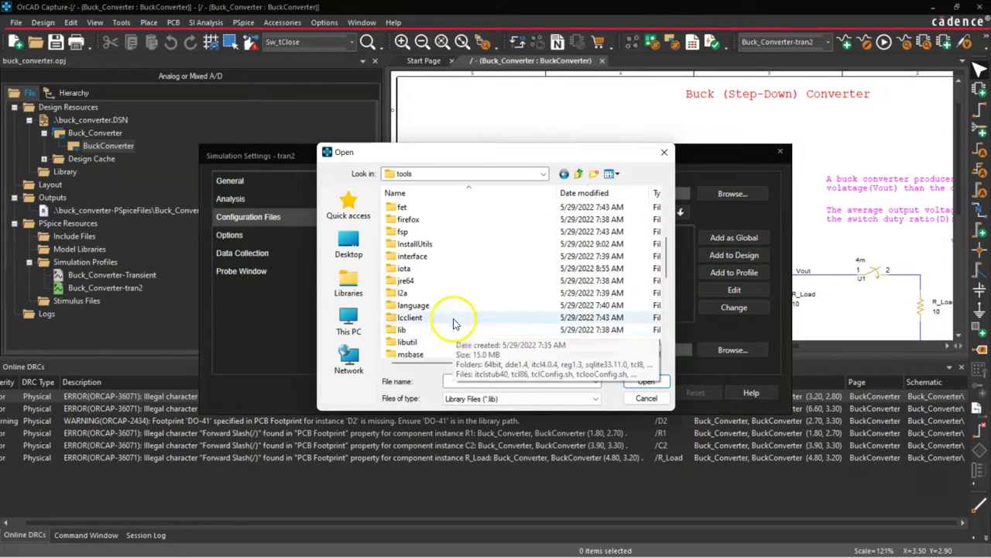
pyautogui.scroll(-3, 457, 310)
pyautogui.doubleClick(455, 344)
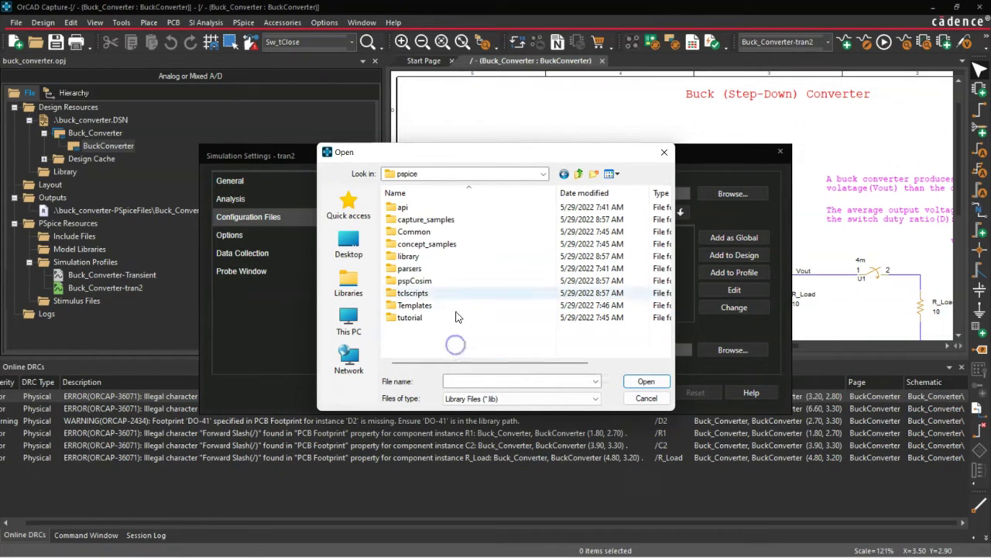
pyautogui.doubleClick(449, 258)
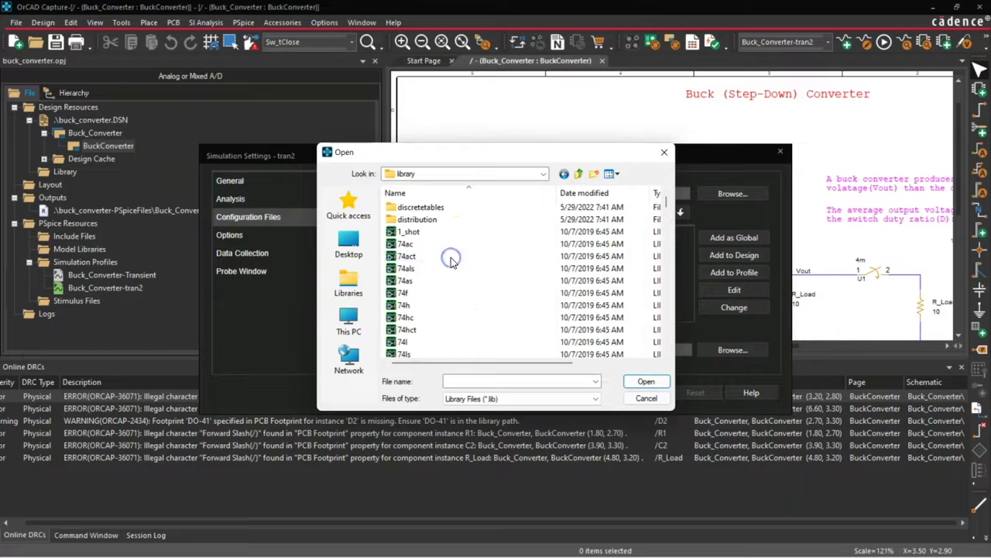
pyautogui.scroll(-3, 496, 267)
pyautogui.moveTo(689, 236); pyautogui.dragTo(671, 323)
pyautogui.scroll(-2, 670, 323)
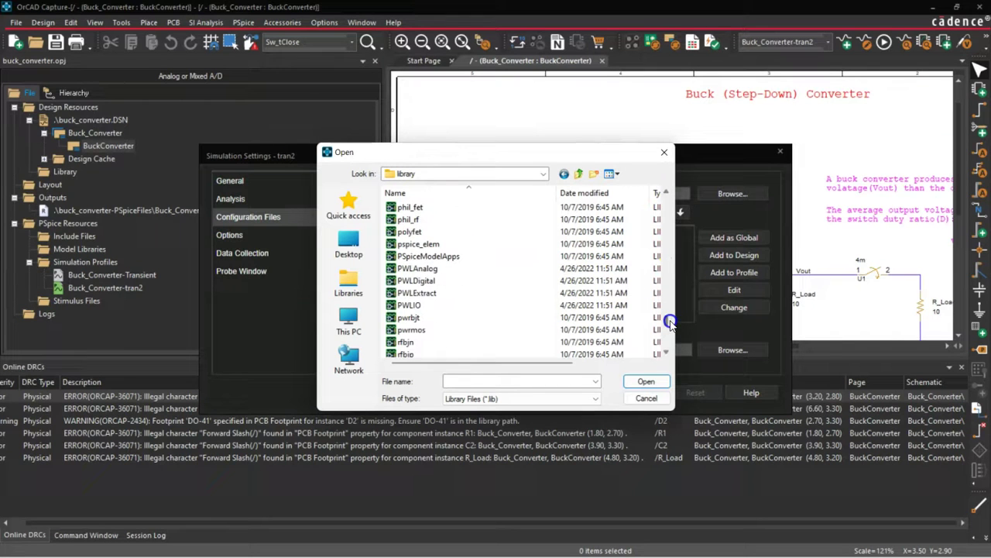
pyautogui.click(466, 282)
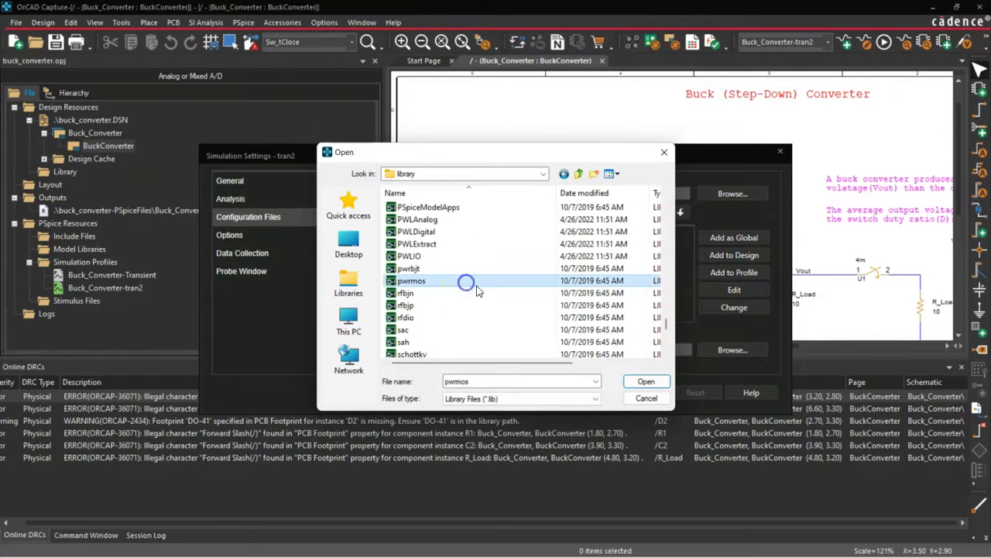
pyautogui.click(638, 381)
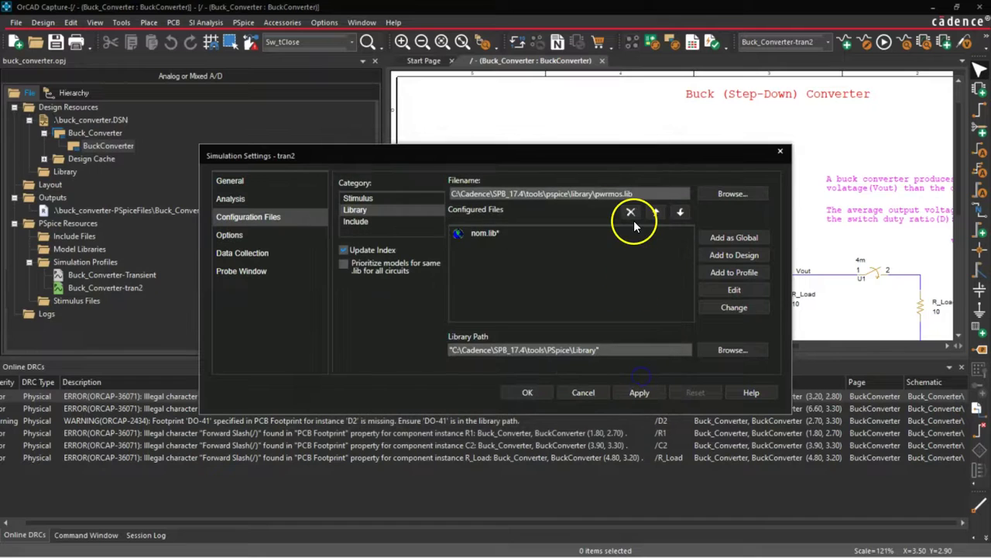
pyautogui.click(732, 260)
# Step: Choose nom.lib from the PSpice library folder as a global library, and apply and accept the tran2 simulation settings
pyautogui.click(728, 194)
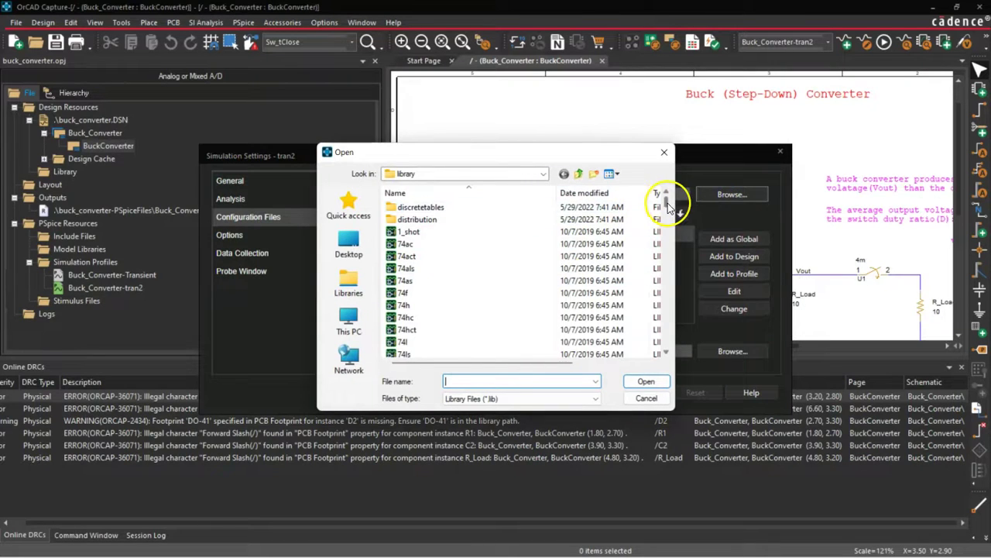
pyautogui.moveTo(662, 204); pyautogui.dragTo(660, 298)
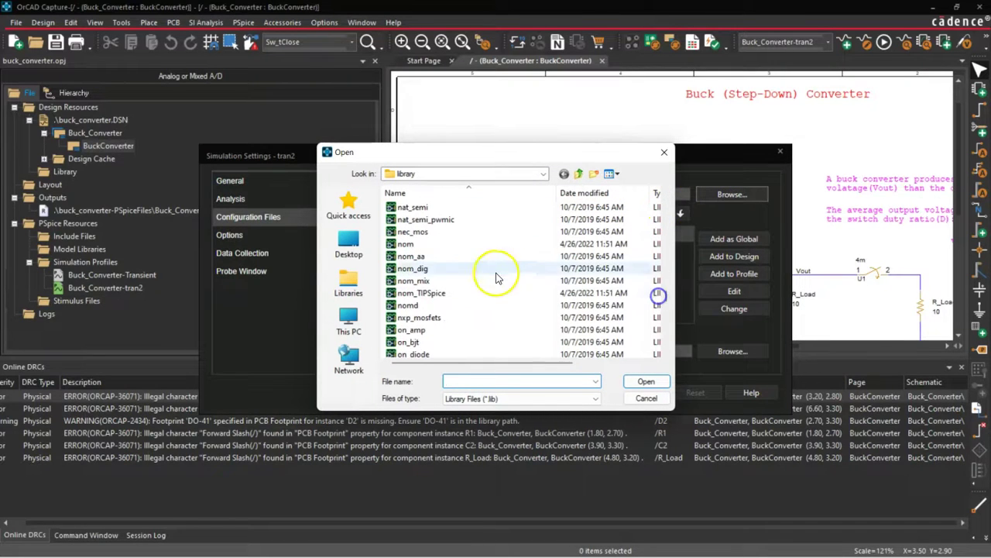
pyautogui.click(453, 244)
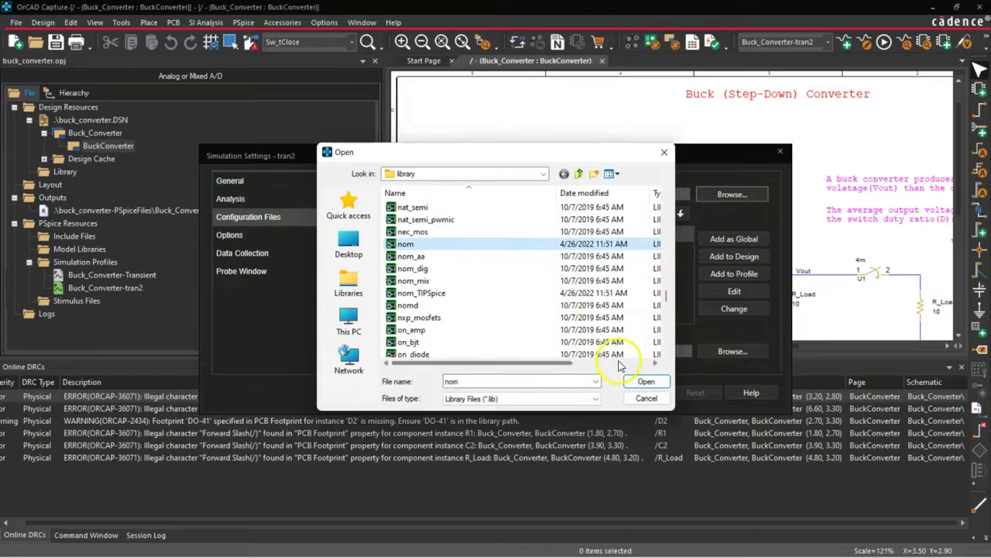
pyautogui.click(649, 384)
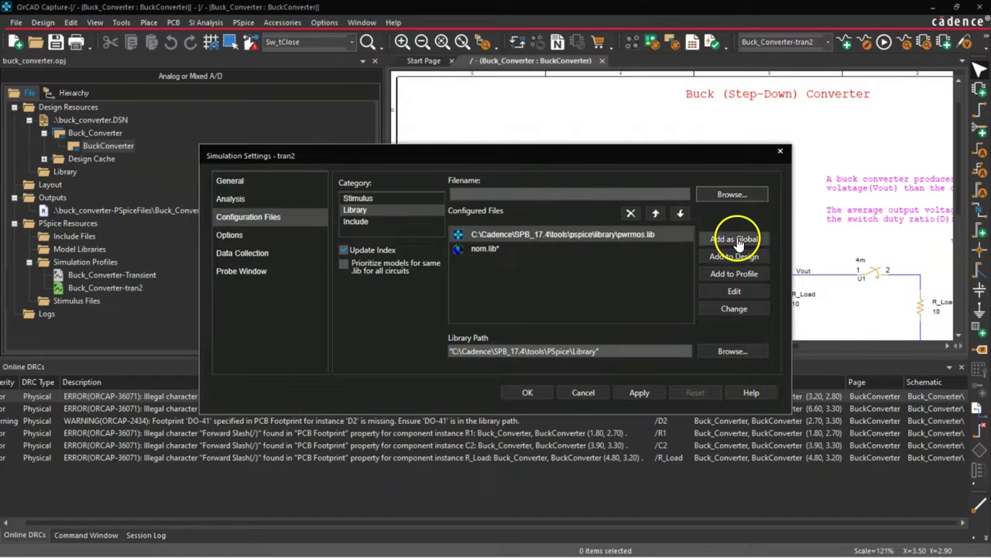
pyautogui.click(483, 248)
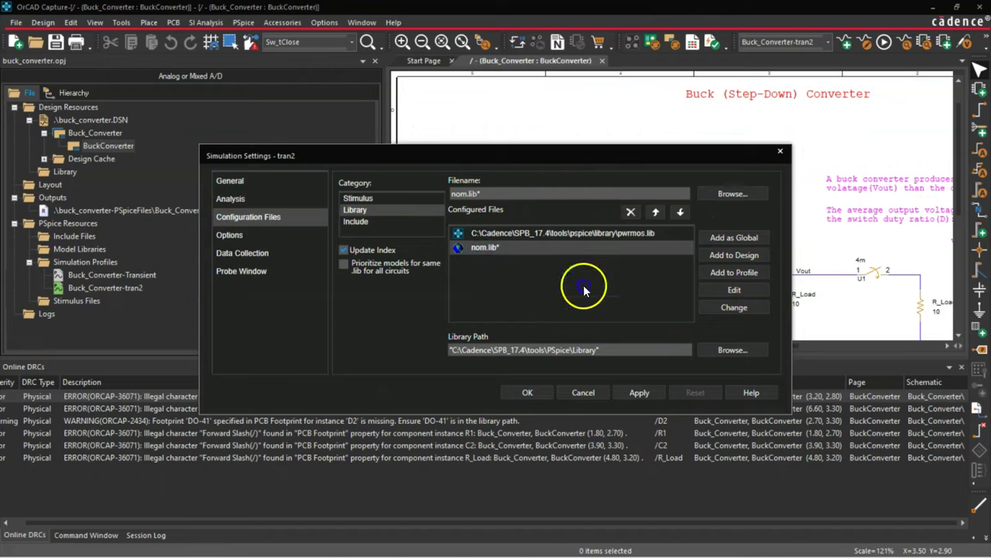
pyautogui.click(639, 393)
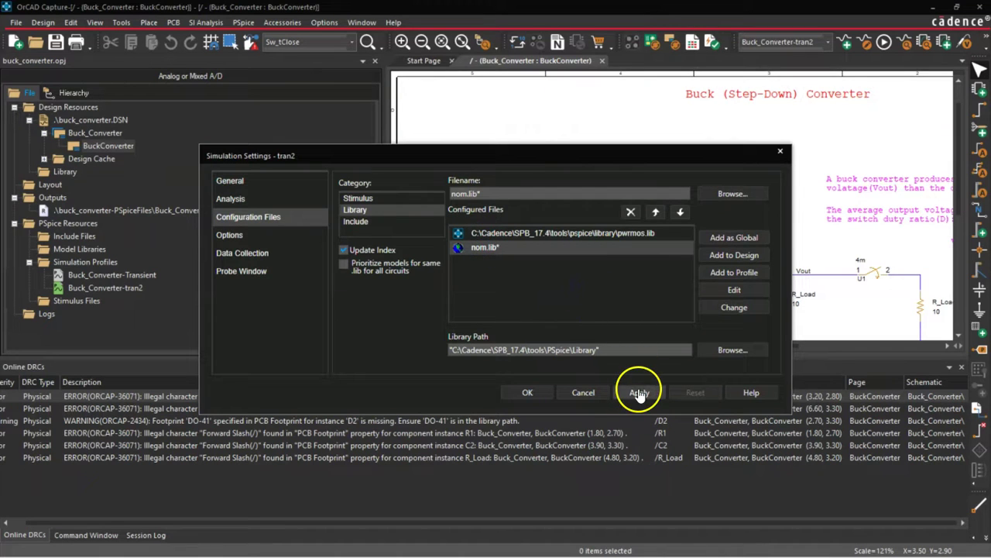
pyautogui.click(532, 395)
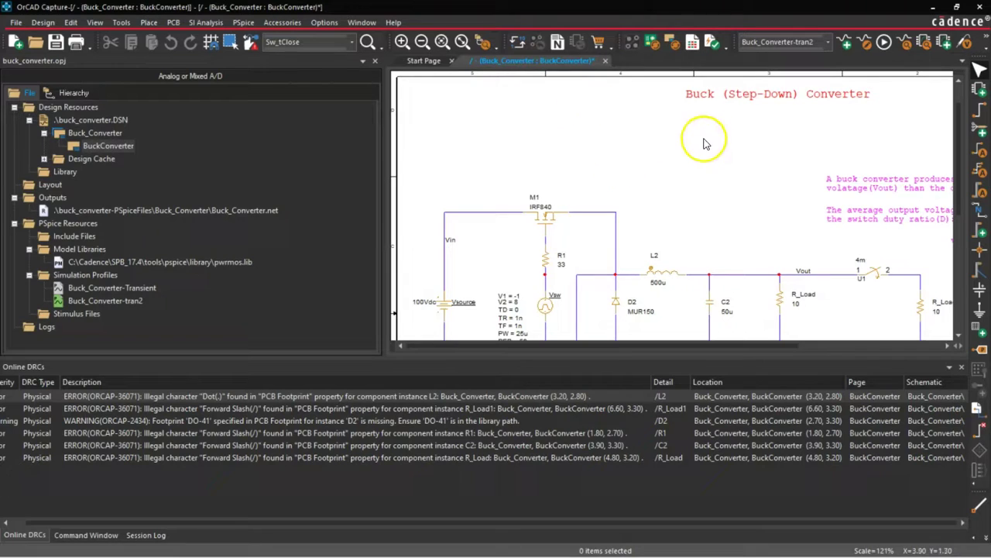
# Step: Run the tran2 simulation and move its PSpice A/D results window toward the middle of the screen
pyautogui.scroll(-2, 697, 166)
pyautogui.scroll(-2, 742, 221)
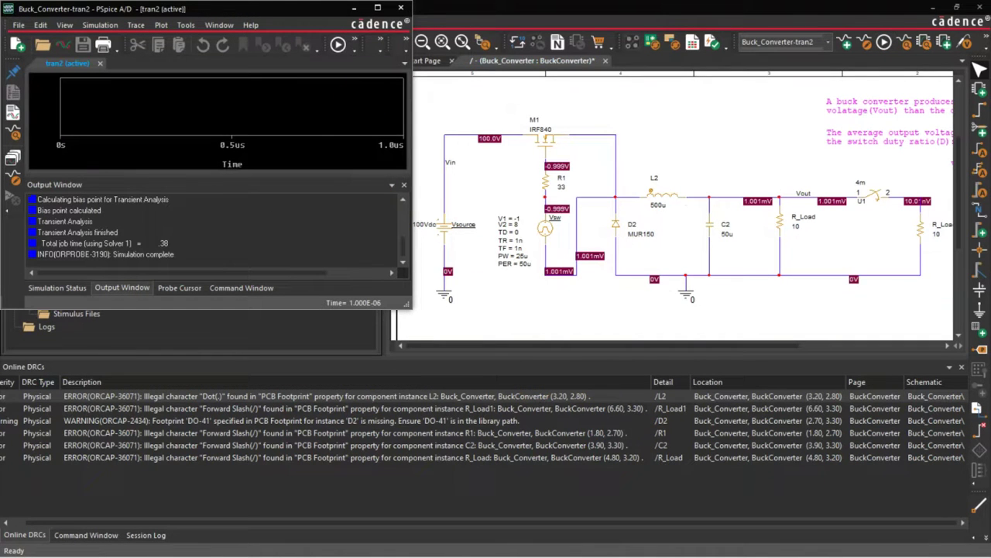
pyautogui.moveTo(278, 8); pyautogui.dragTo(436, 118)
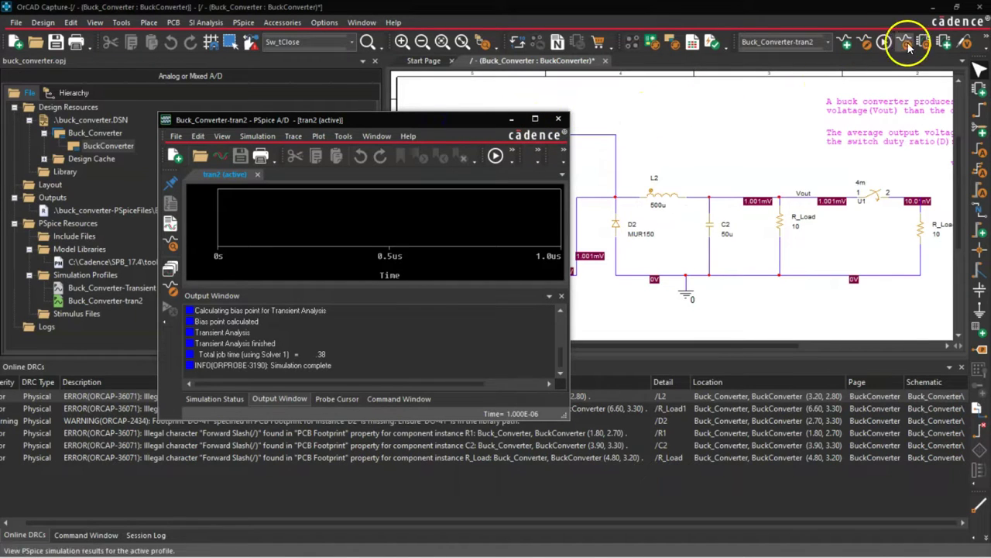
# Step: Place a voltage marker on the Vout wire between R_Load and switch U1, and end marker placement
pyautogui.click(966, 42)
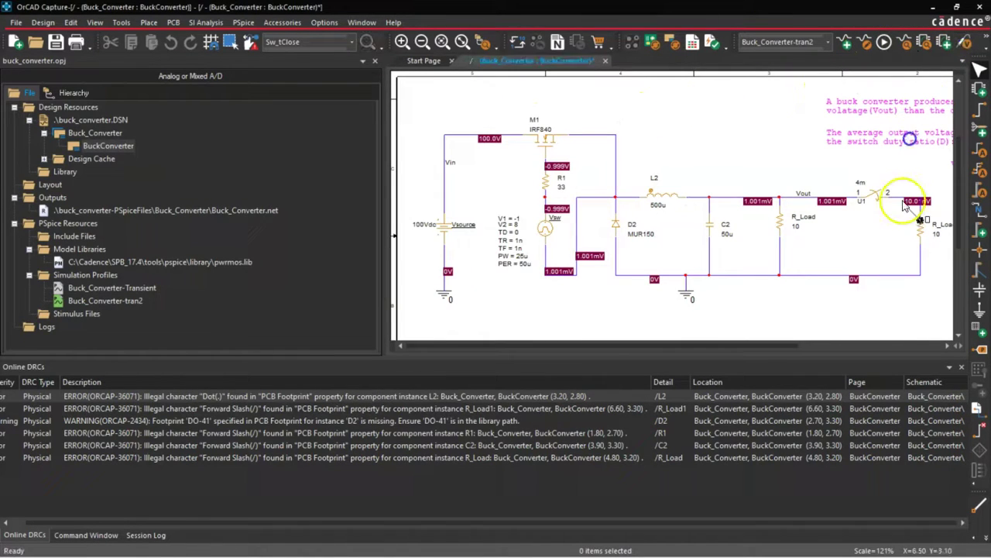
pyautogui.click(814, 203)
pyautogui.rightClick(779, 143)
pyautogui.click(806, 142)
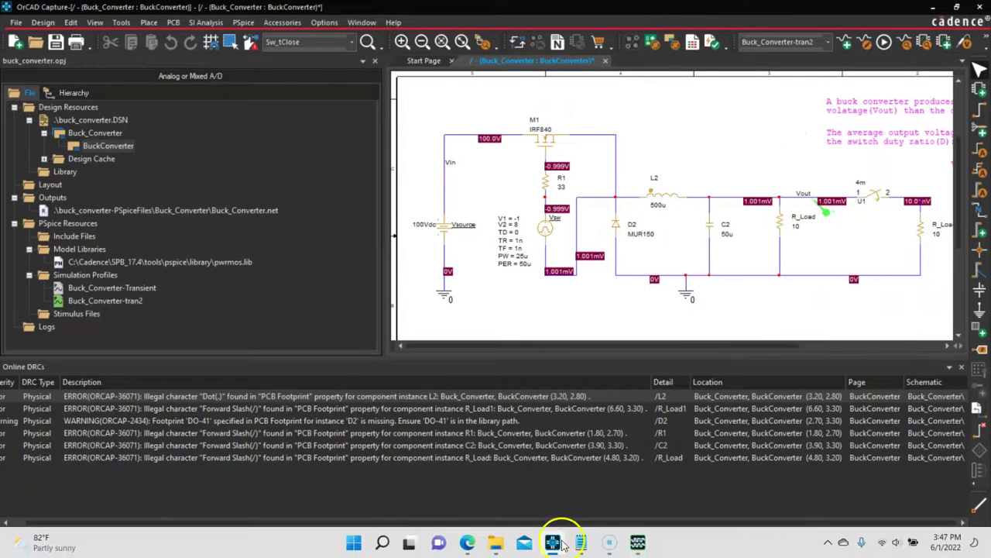
# Step: Switch to PSpice A/D, maximize it to examine the V(VOUT) trace, and return to the schematic
pyautogui.click(635, 541)
pyautogui.click(532, 116)
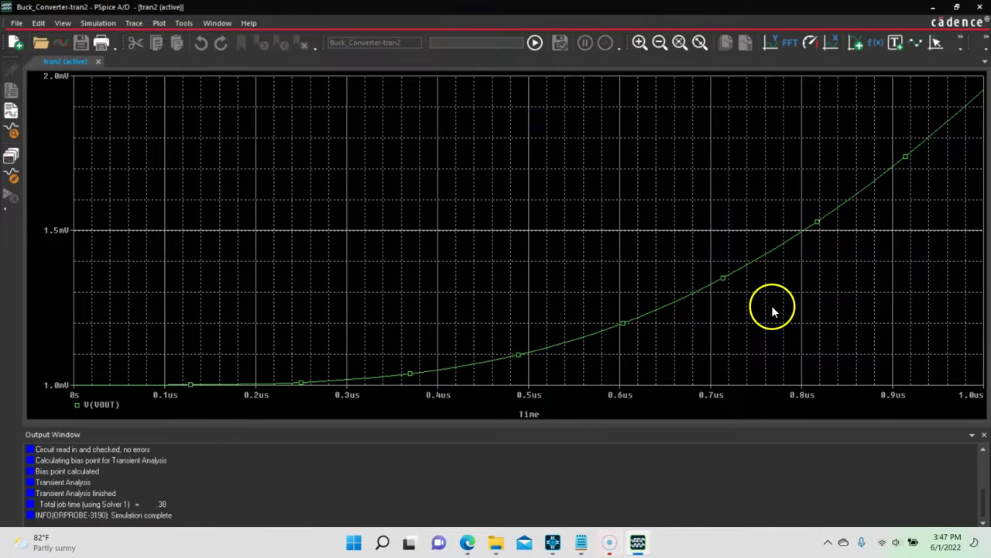
pyautogui.click(935, 11)
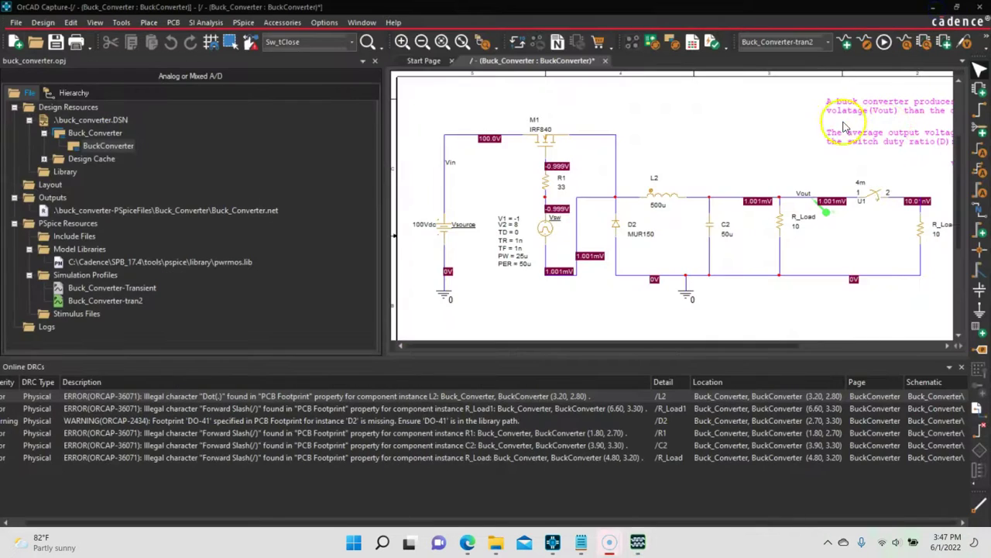
# Step: Edit the tran2 simulation profile to set its run to time to 6m seconds, and accept the settings
pyautogui.click(866, 43)
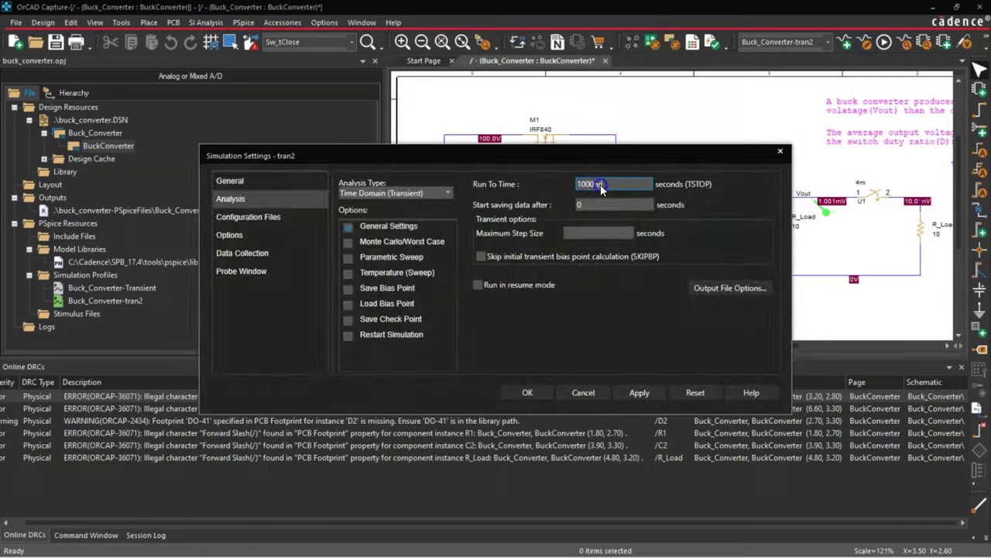
pyautogui.moveTo(601, 186); pyautogui.dragTo(570, 179)
pyautogui.write('6m')
pyautogui.press('Tab')
pyautogui.click(657, 395)
pyautogui.click(526, 392)
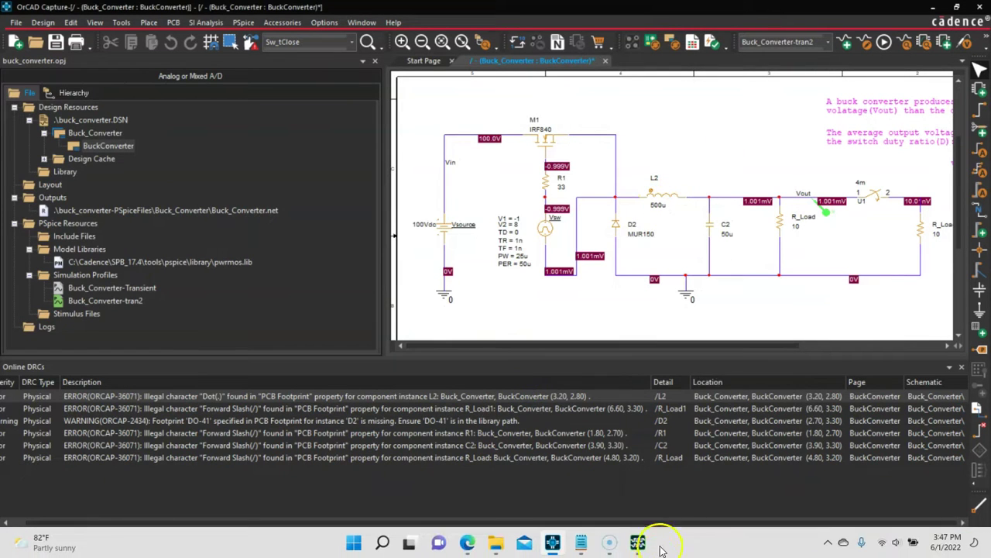
# Step: Switch to PSpice A/D and rerun the tran2 simulation to replot the V(VOUT) trace
pyautogui.click(640, 541)
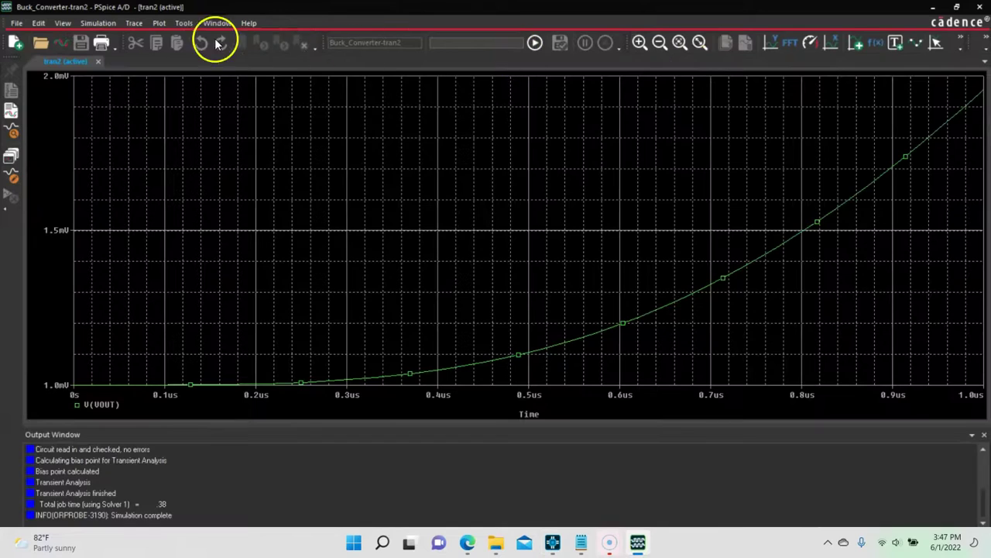
pyautogui.click(533, 44)
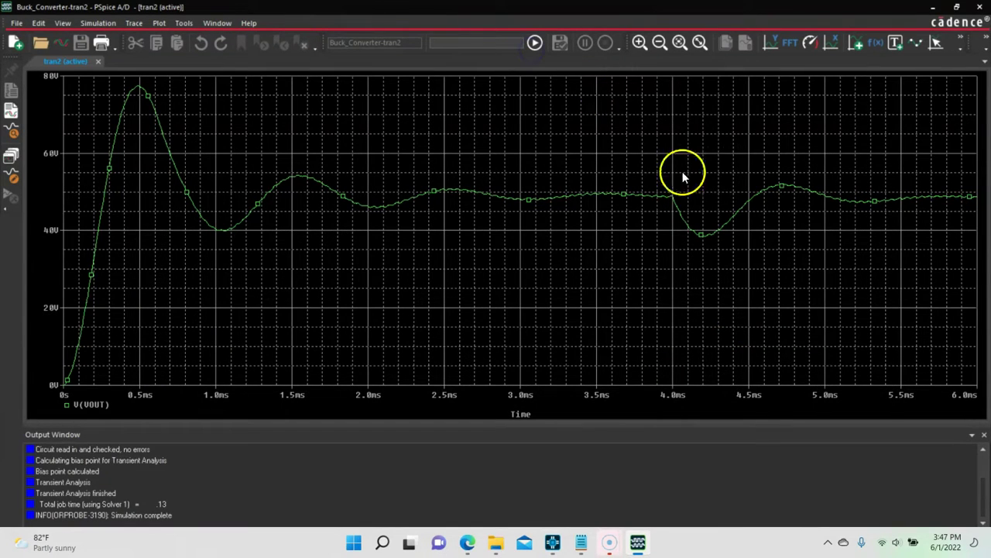
pyautogui.click(961, 34)
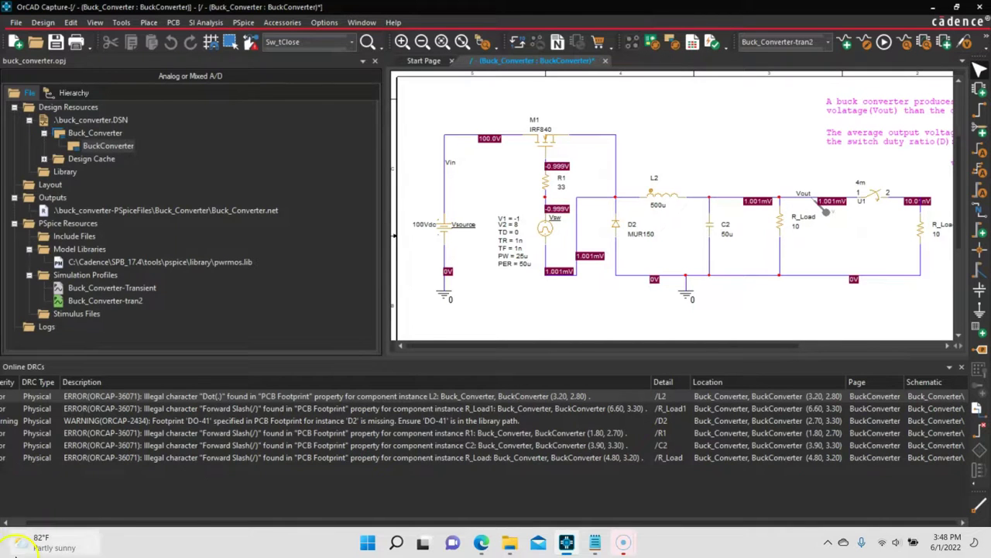
pyautogui.click(47, 542)
pyautogui.click(712, 438)
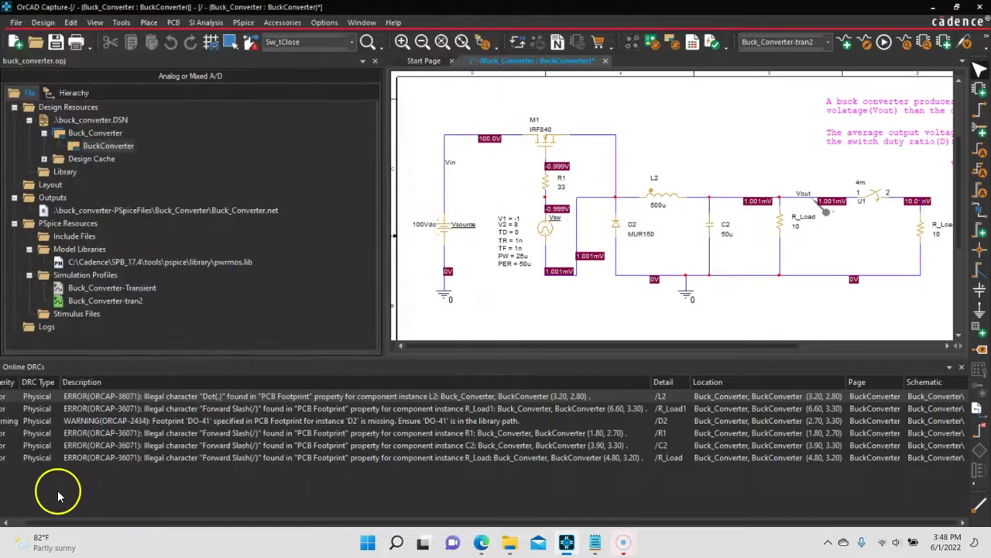